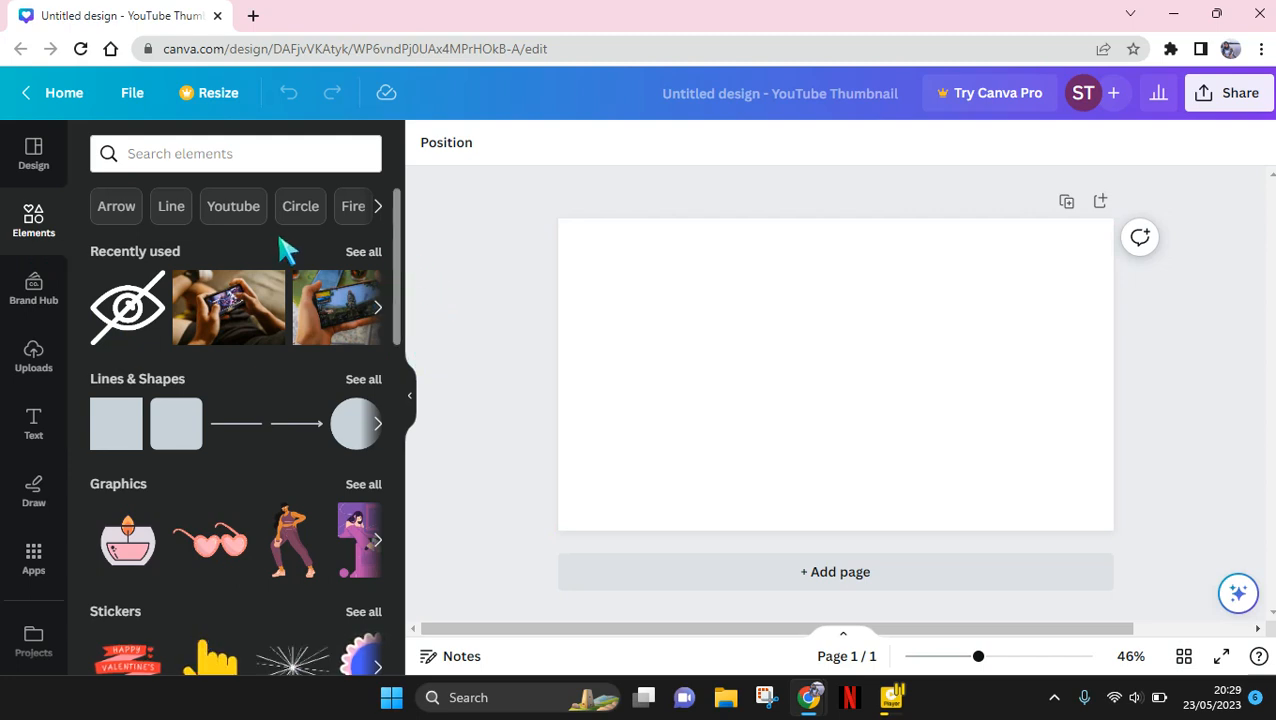
Search the elements library for "Frame letter".
left_click(182, 156)
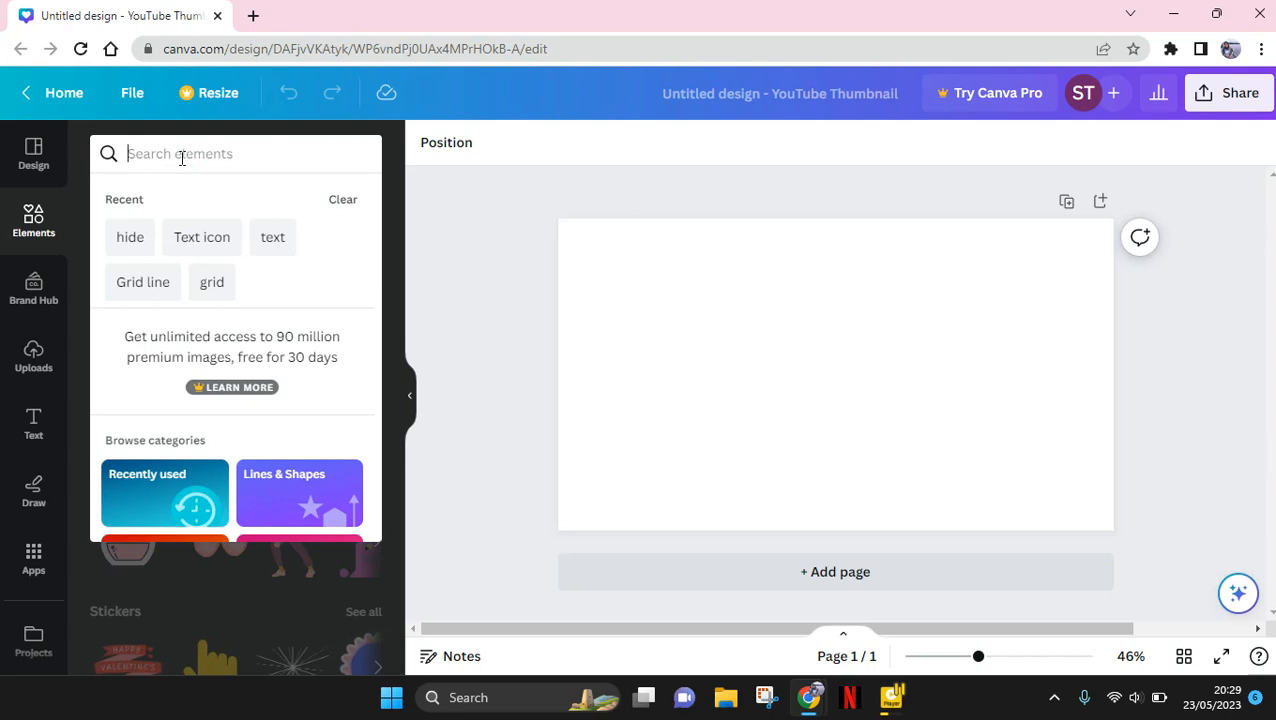
type("frame")
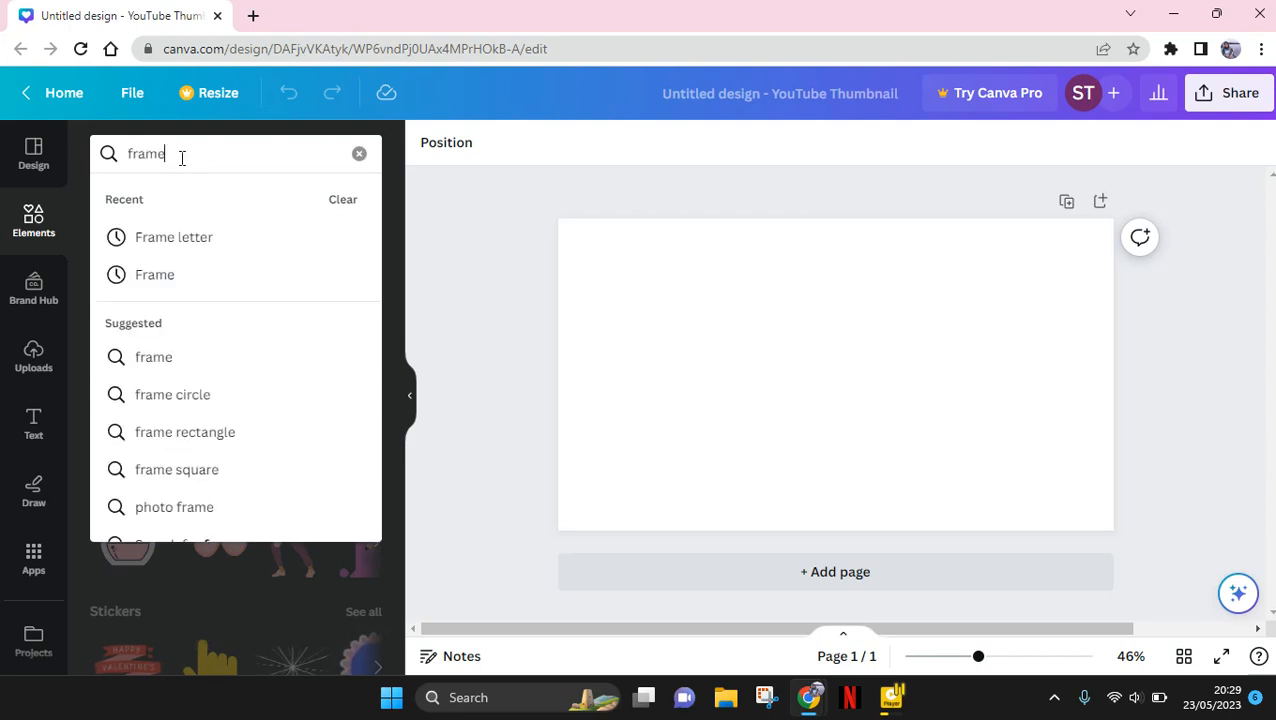
key("Down")
key("Return")
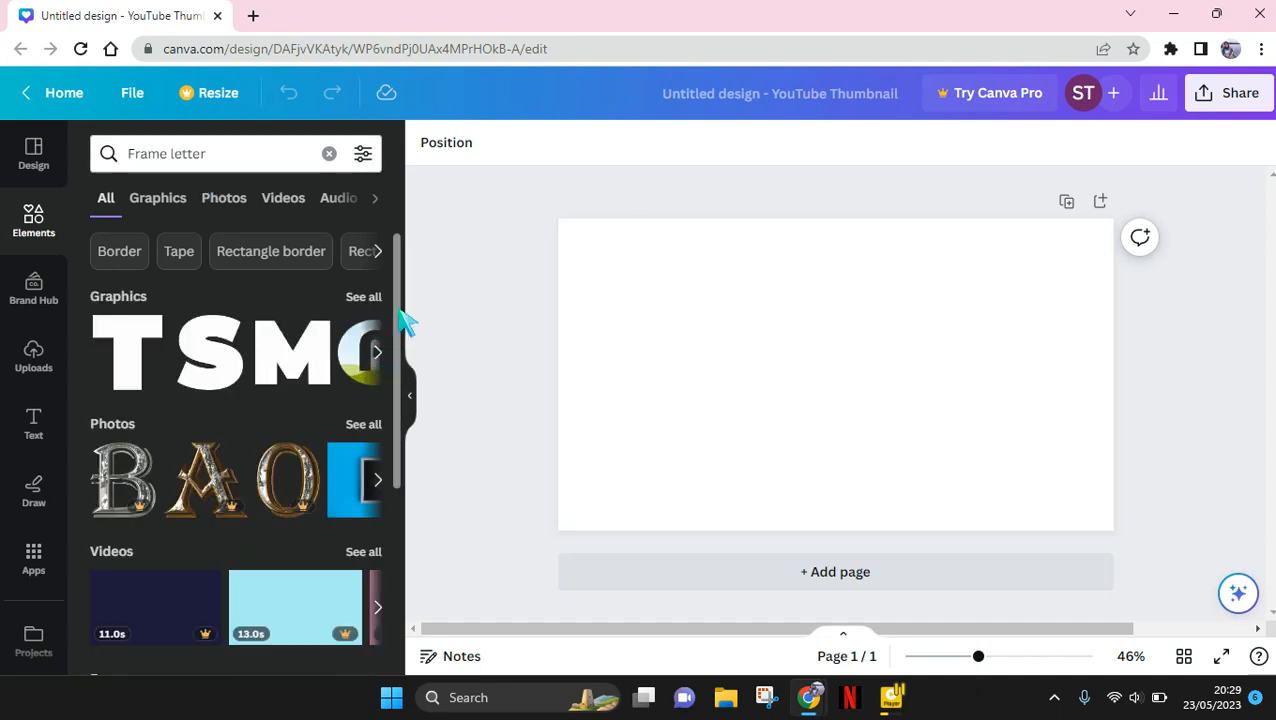
Show all letter frames in the results and add the S, E and Y frames to the page.
left_click_drag(399, 308, 399, 430)
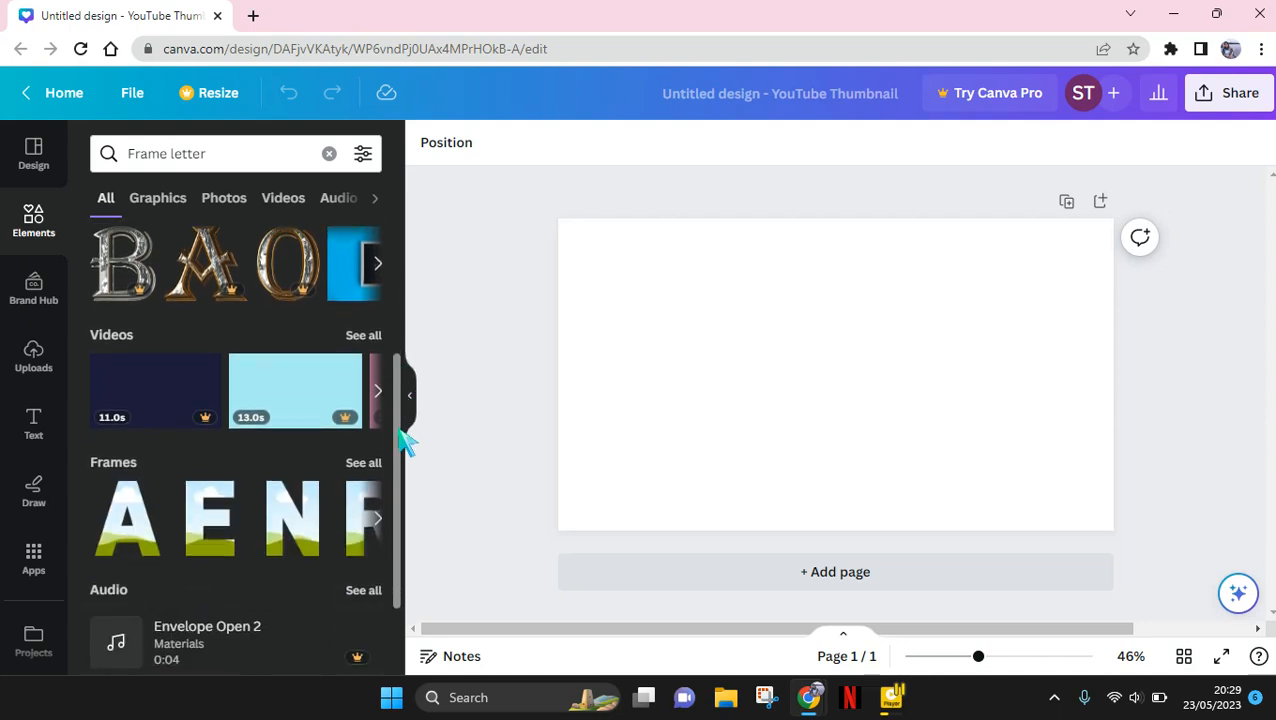
left_click(361, 468)
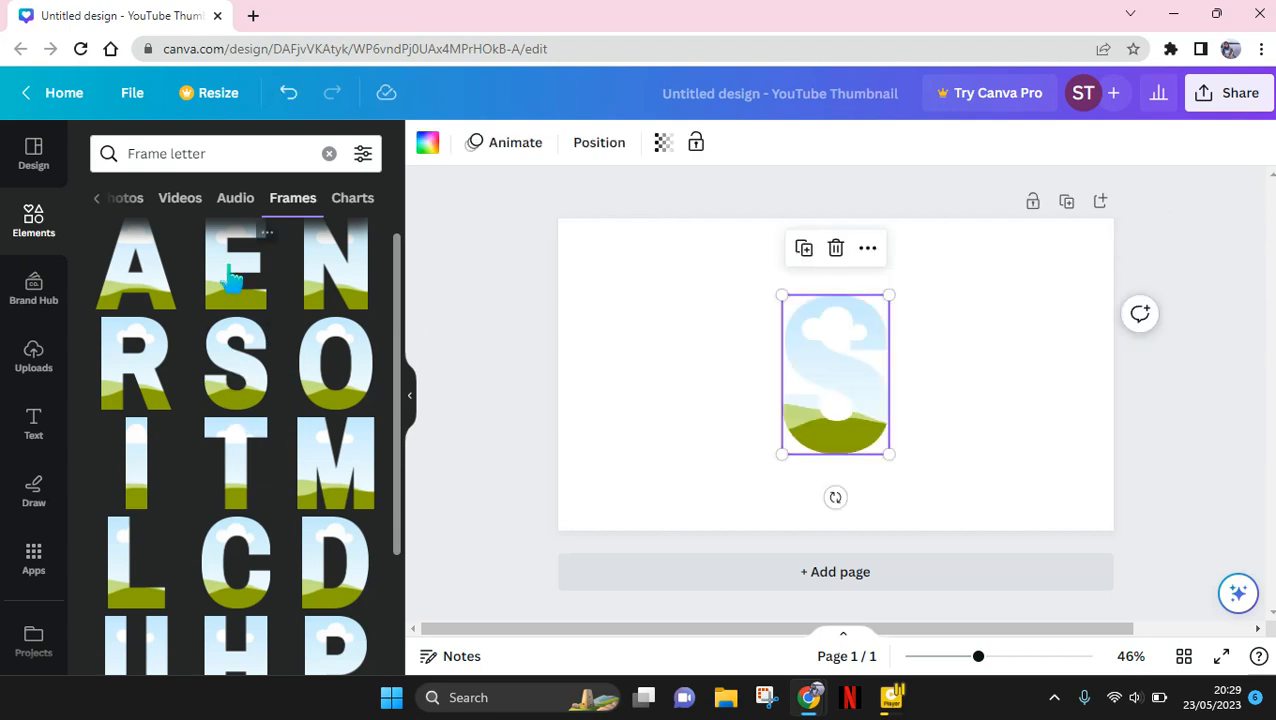
scroll(399, 276, "down", 1)
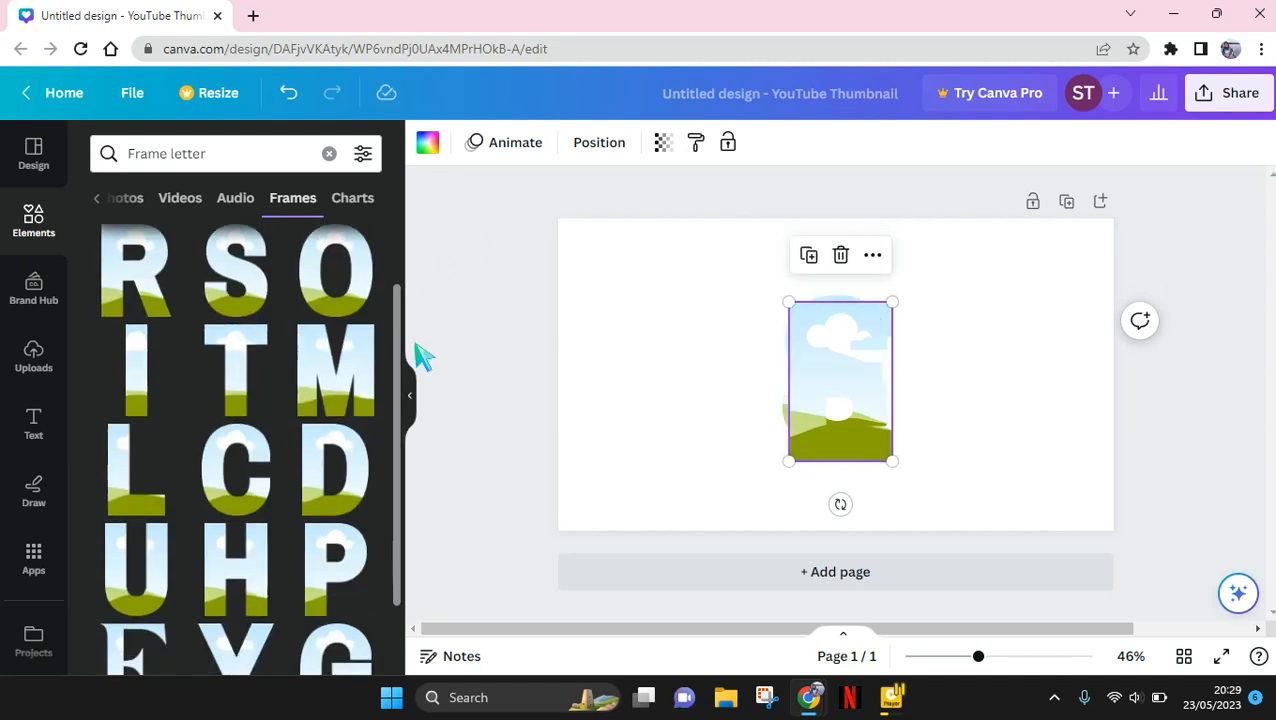
scroll(418, 358, "down", 1)
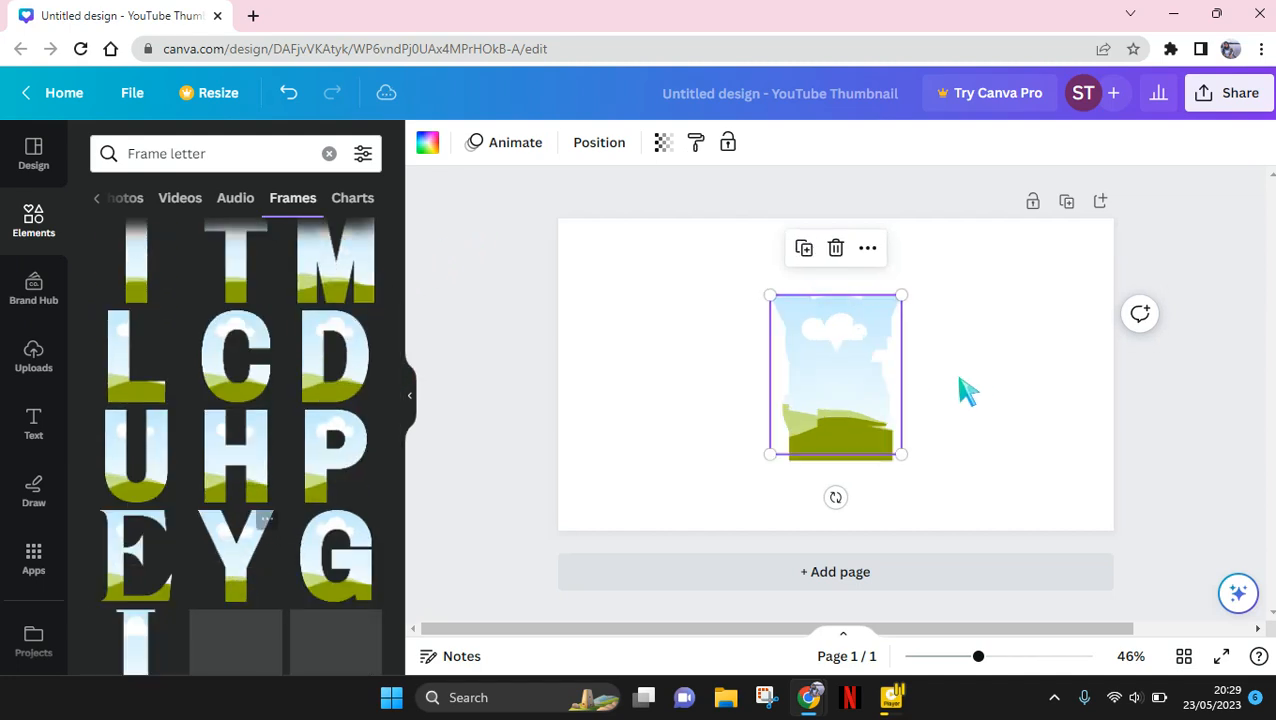
Arrange the Y, E and S frames side by side in one row so they spell YES.
left_click_drag(800, 387, 673, 387)
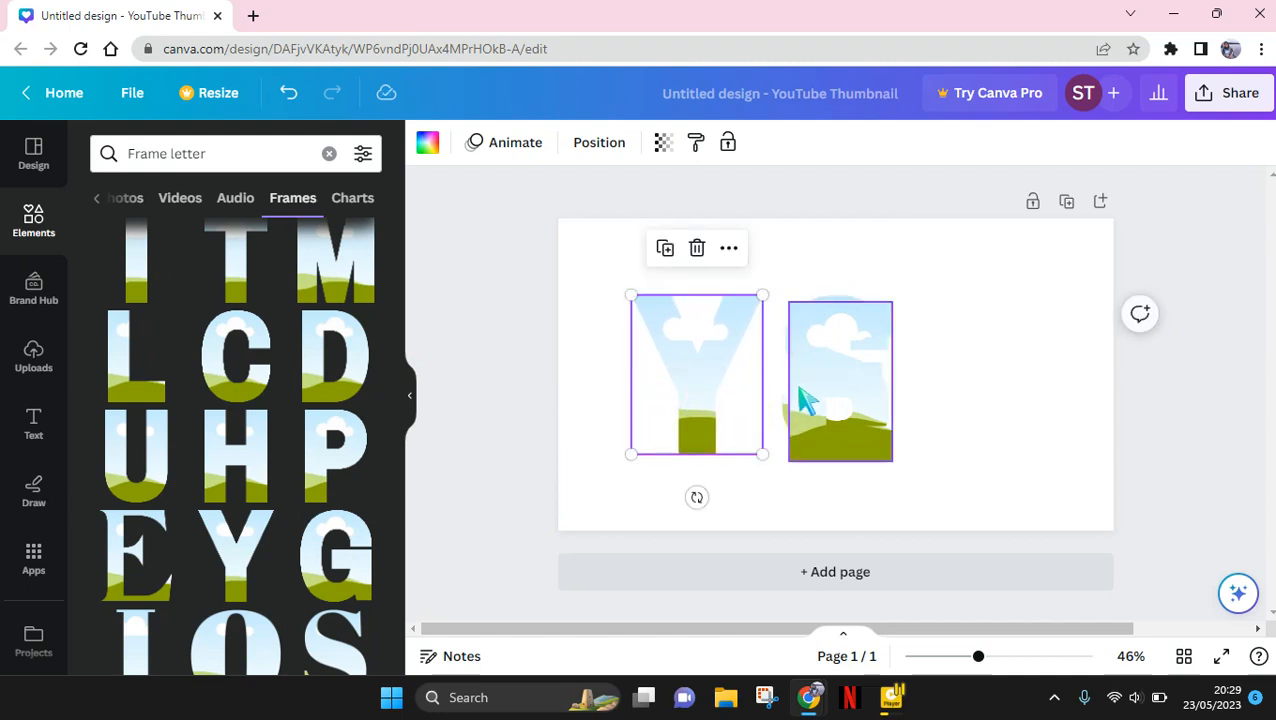
left_click_drag(800, 396, 750, 424)
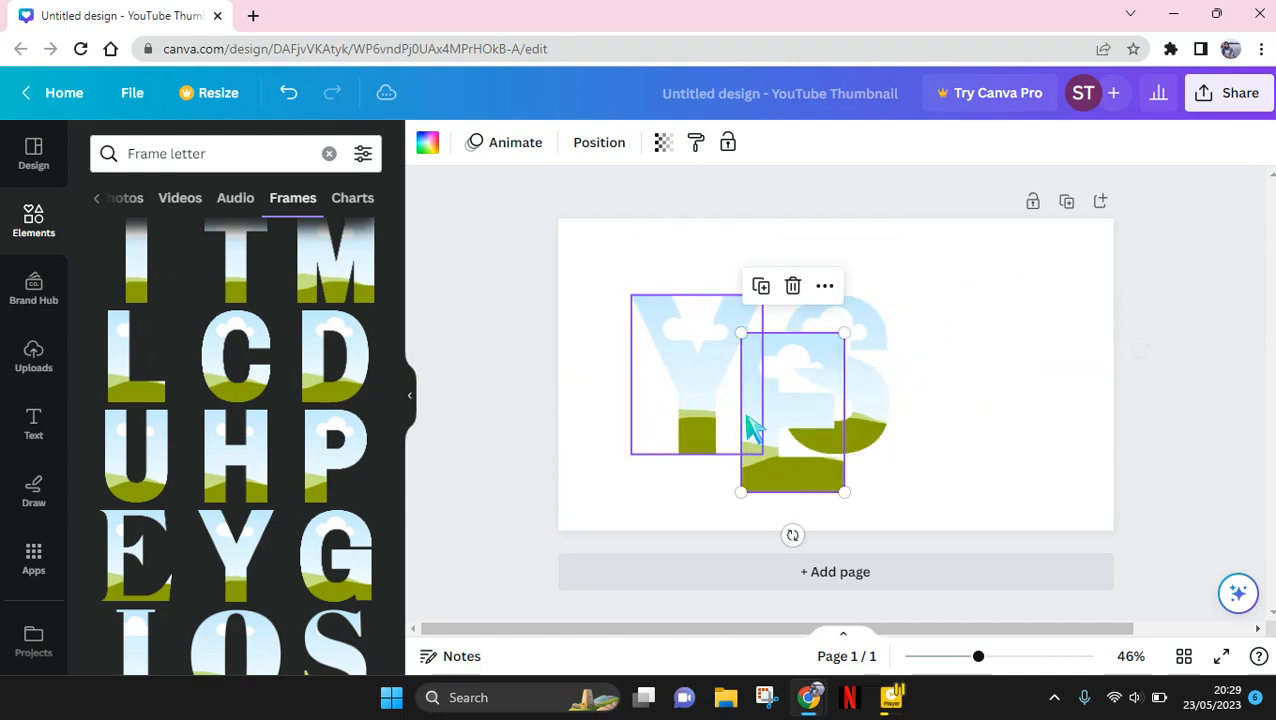
left_click_drag(885, 380, 1016, 362)
left_click_drag(832, 427, 871, 384)
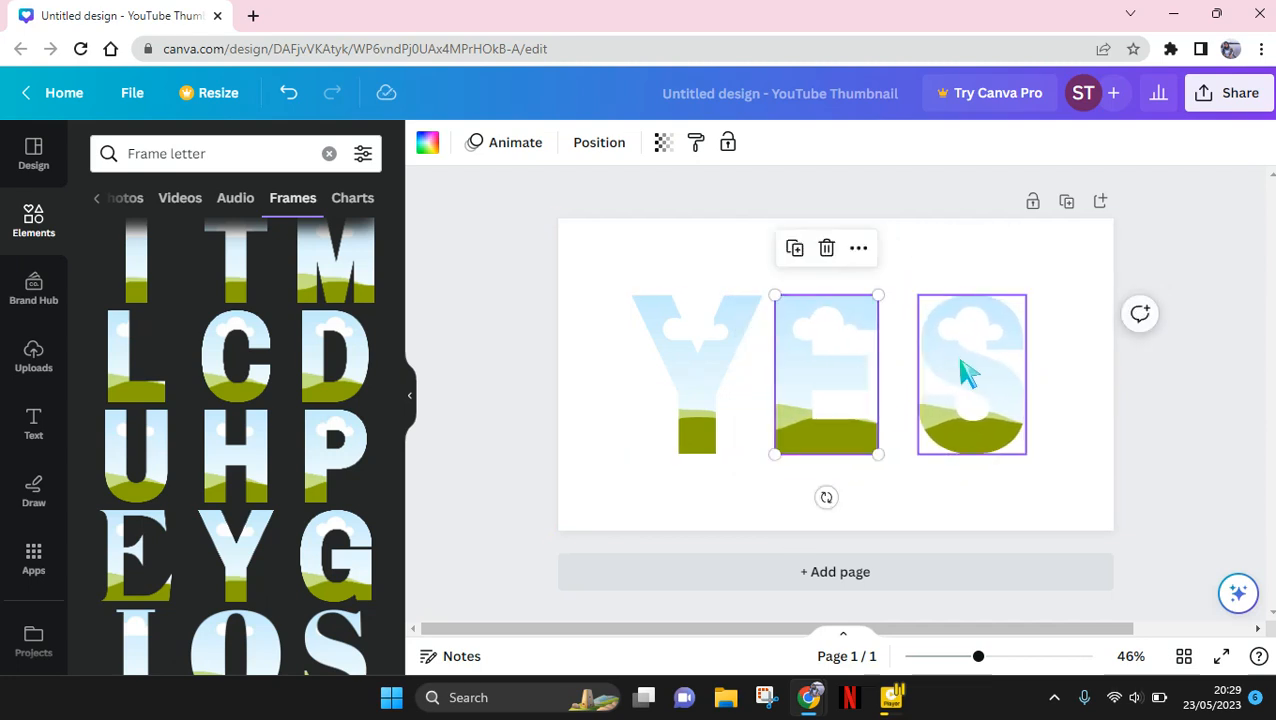
left_click_drag(965, 370, 926, 359)
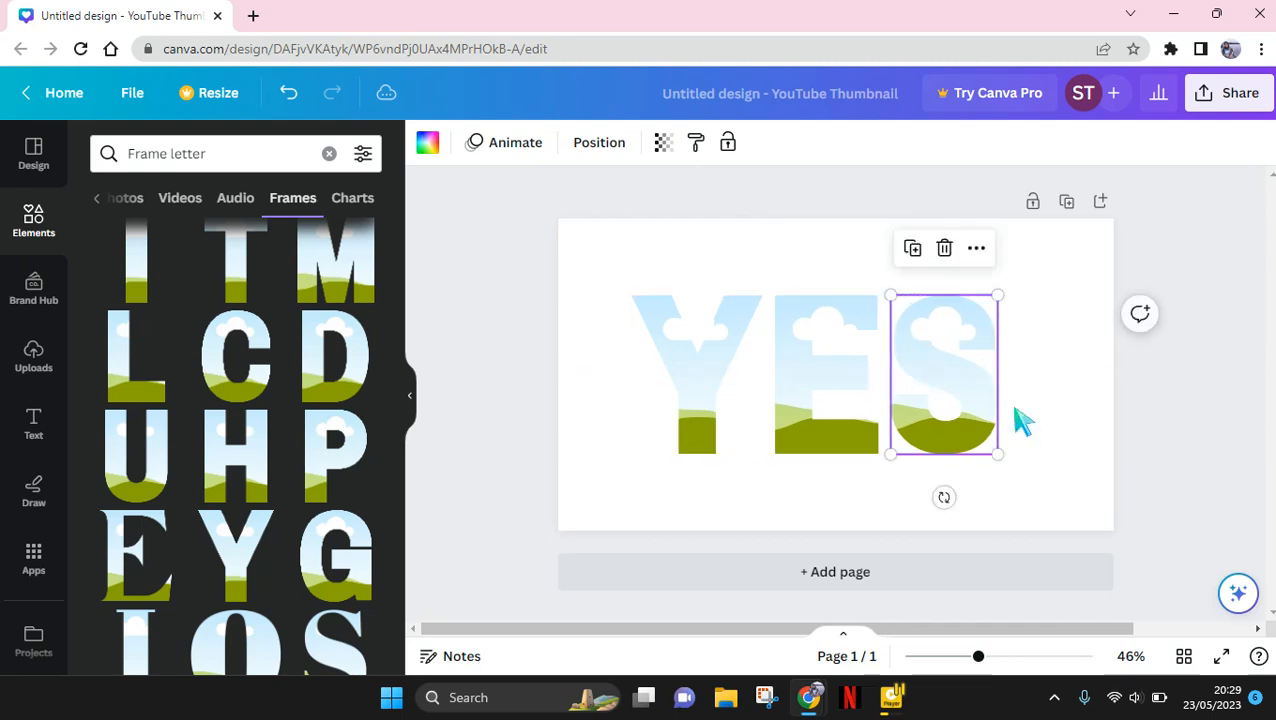
left_click(1060, 440)
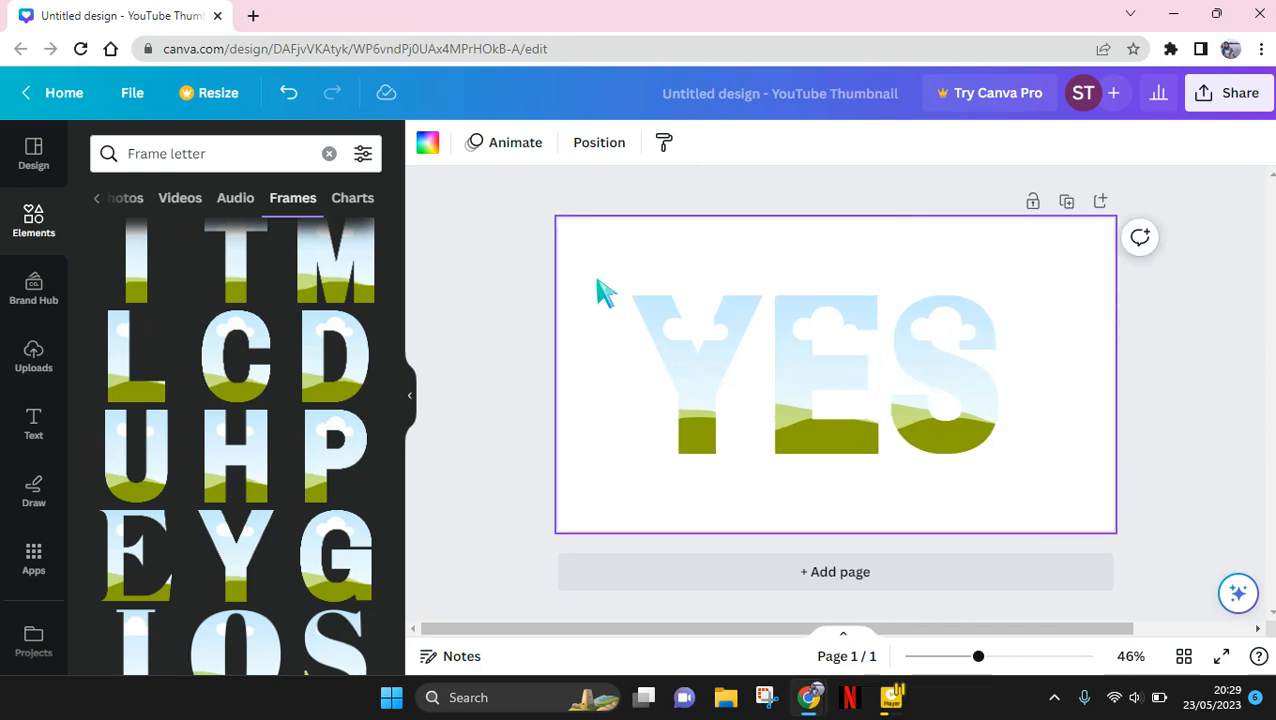
Select all three letter frames together, enlarge them to about 970 by 421, and centre them on the page.
left_click_drag(866, 410, 950, 415)
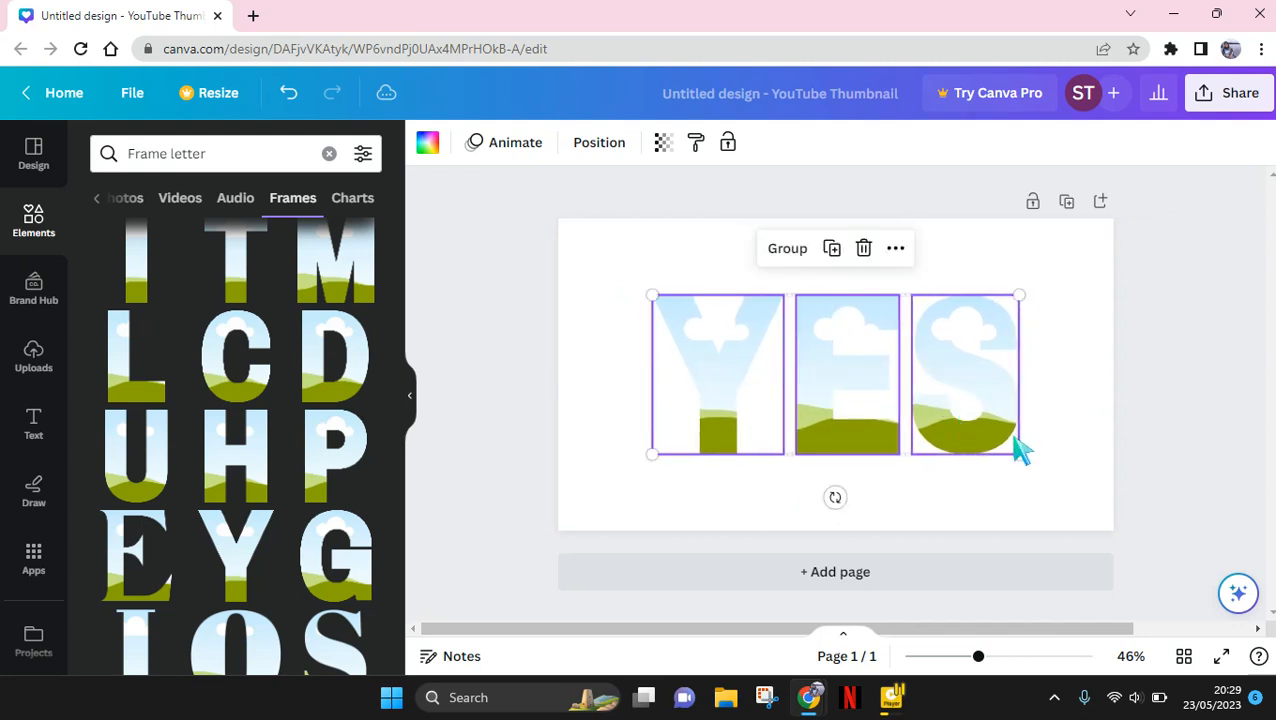
left_click_drag(1018, 454, 1073, 477)
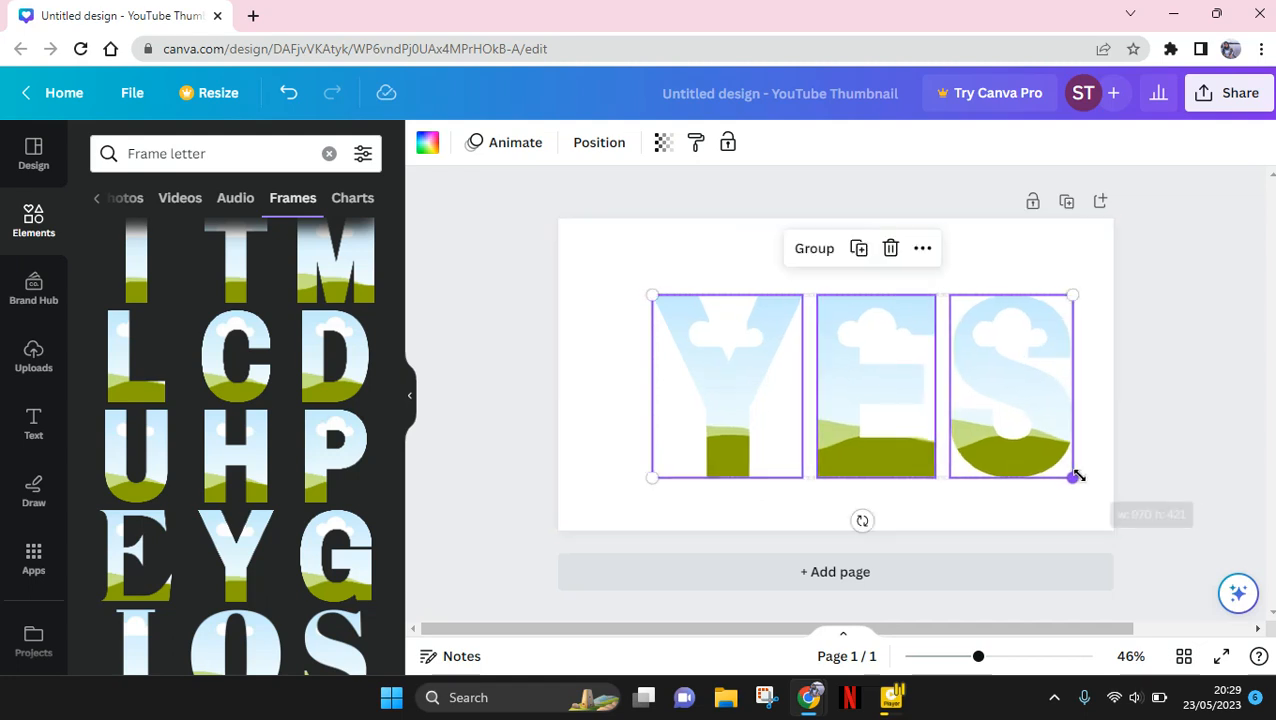
left_click_drag(955, 404, 926, 398)
left_click(1153, 498)
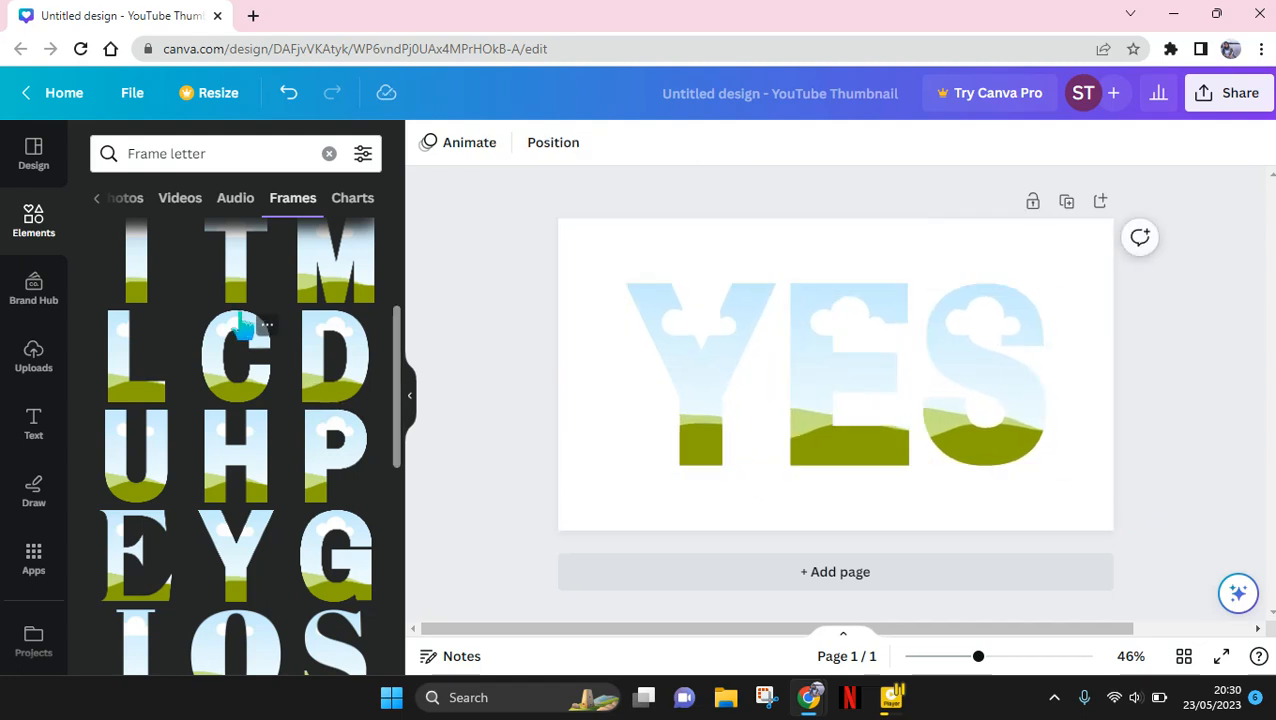
Search the video library for "white smoke".
scroll(76, 400, "down", 5)
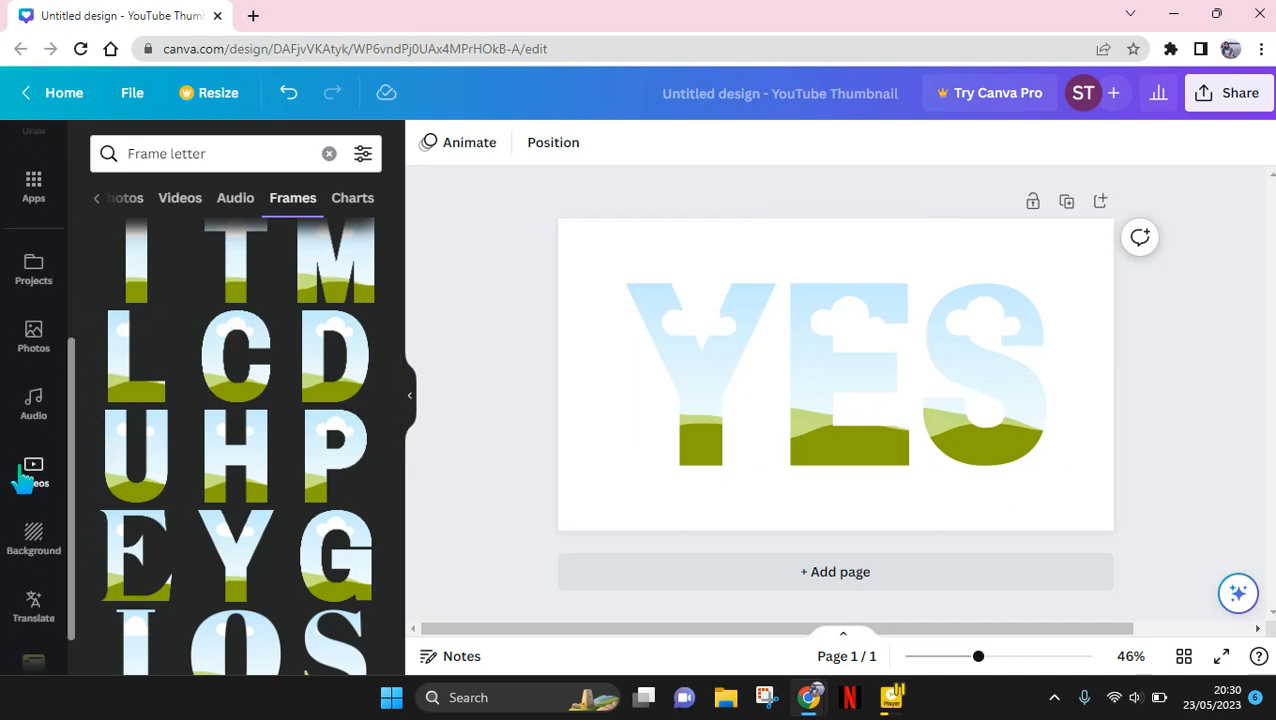
left_click(24, 479)
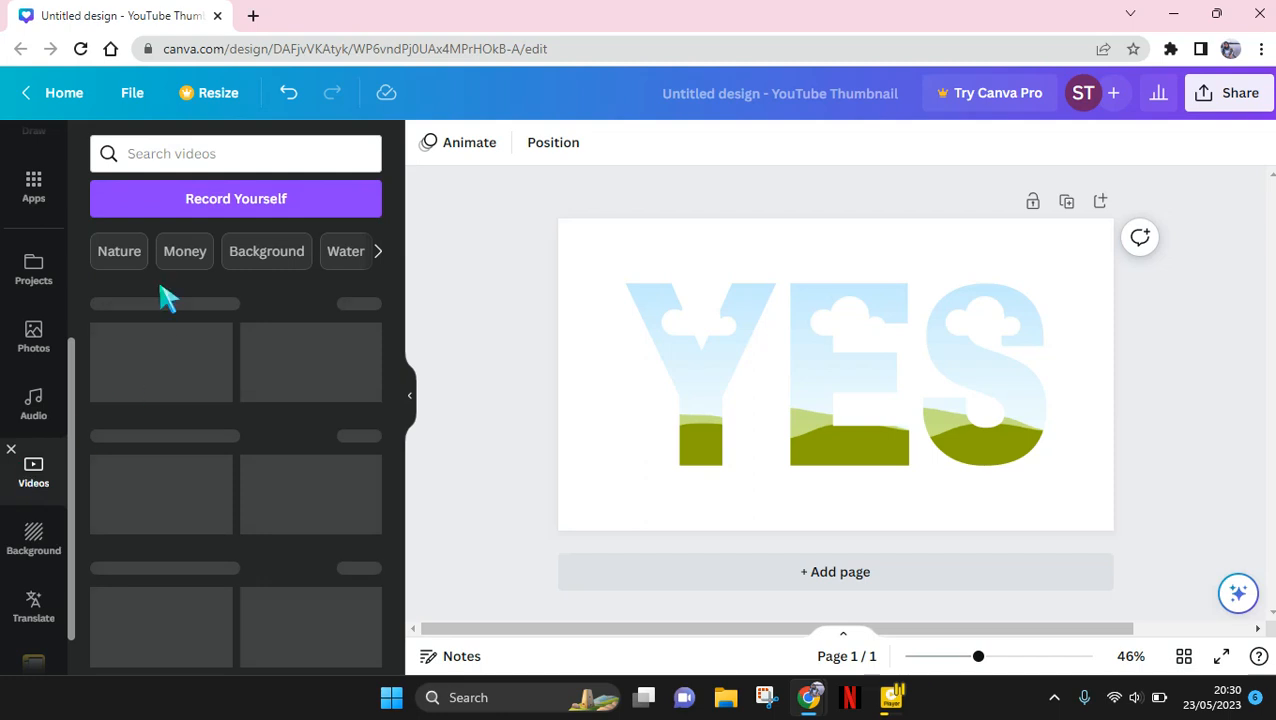
left_click(163, 165)
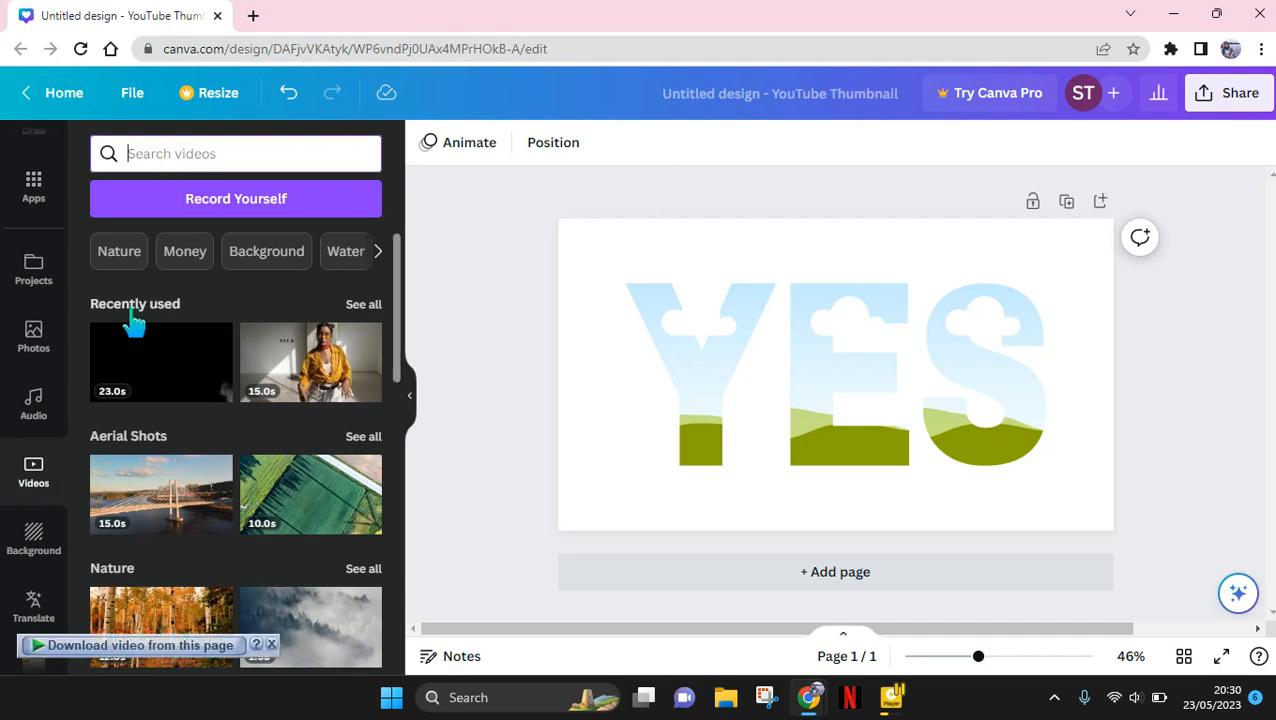
type("whit")
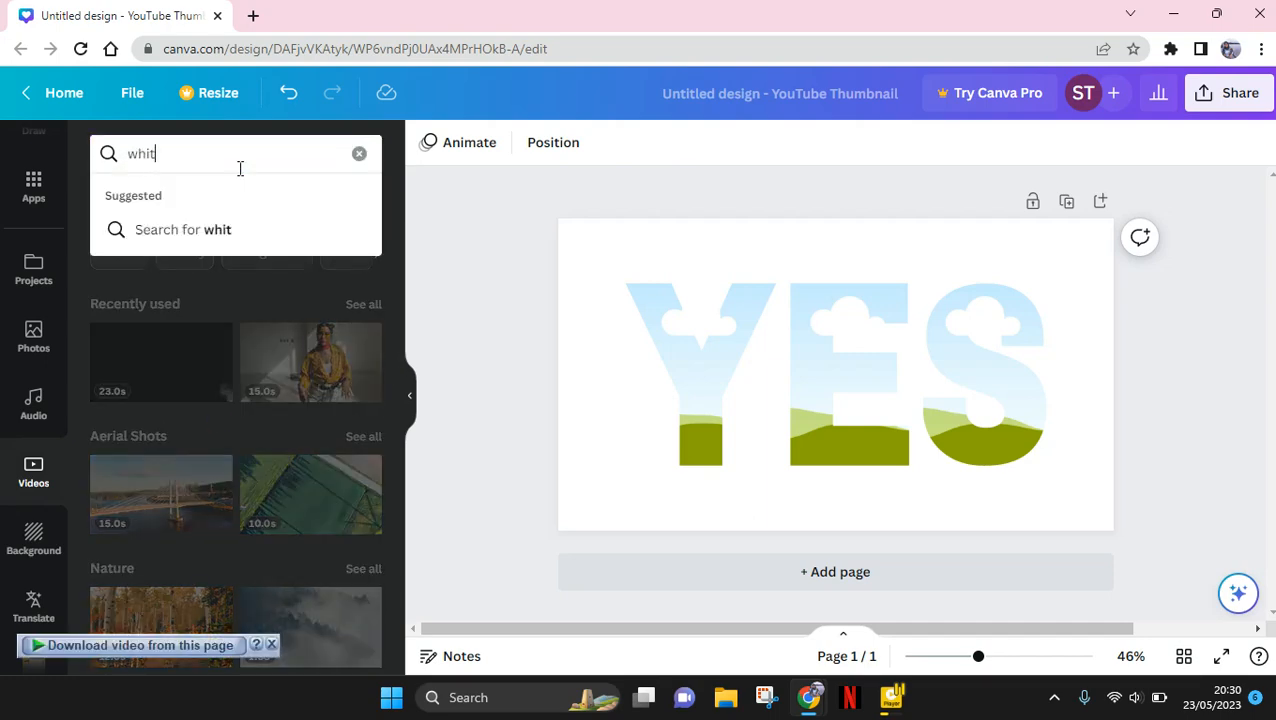
type("e smoke")
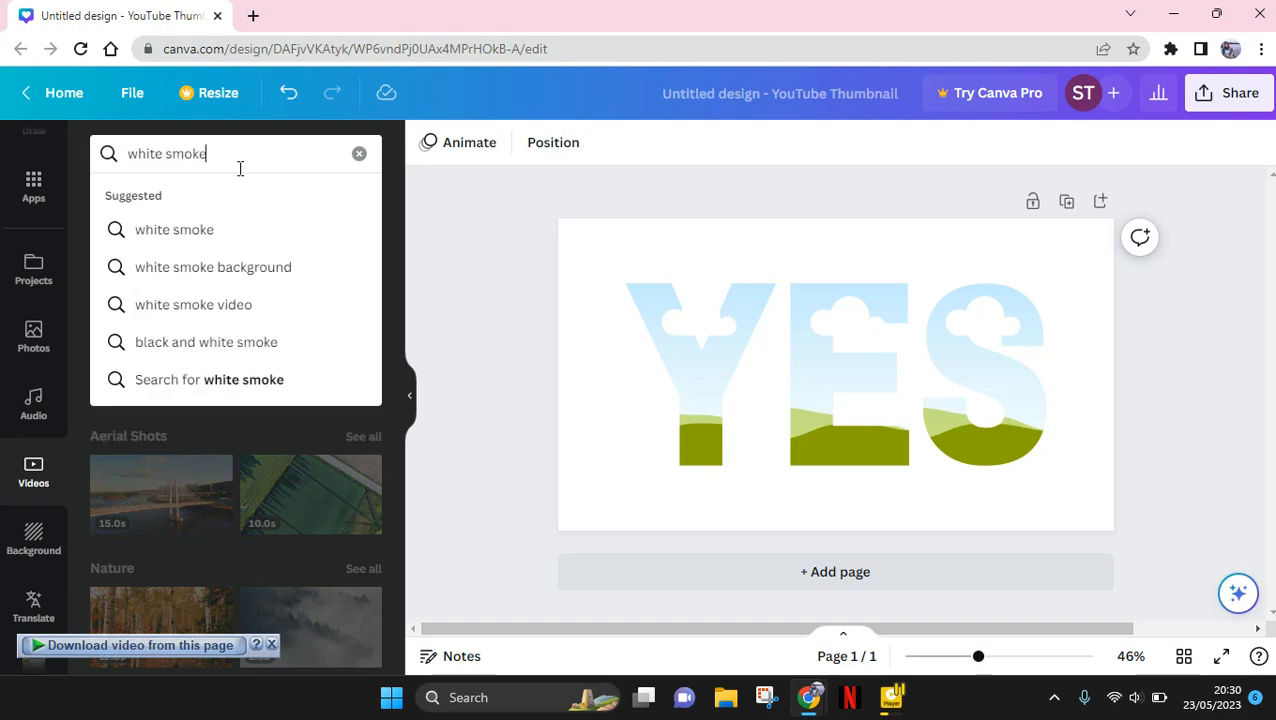
key("Return")
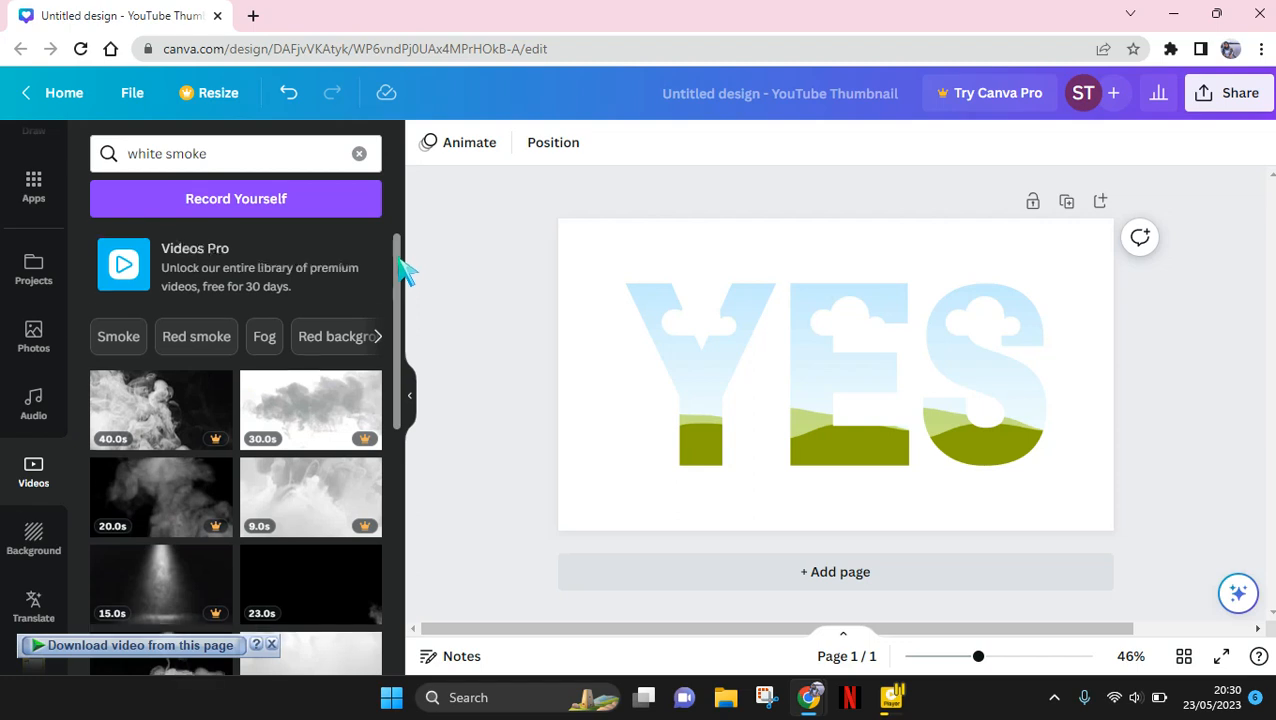
Add the free 23-second white smoke video on black to the page and place it inside the E frame.
left_click_drag(400, 270, 404, 362)
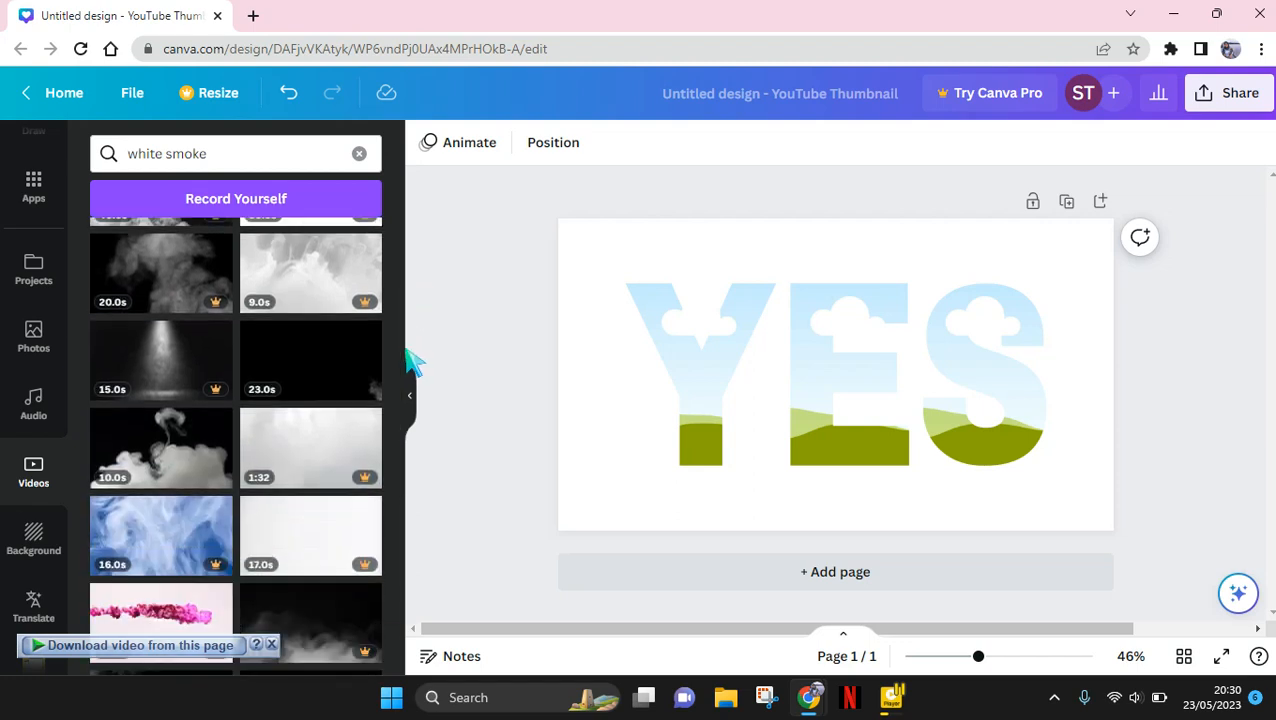
left_click(322, 376)
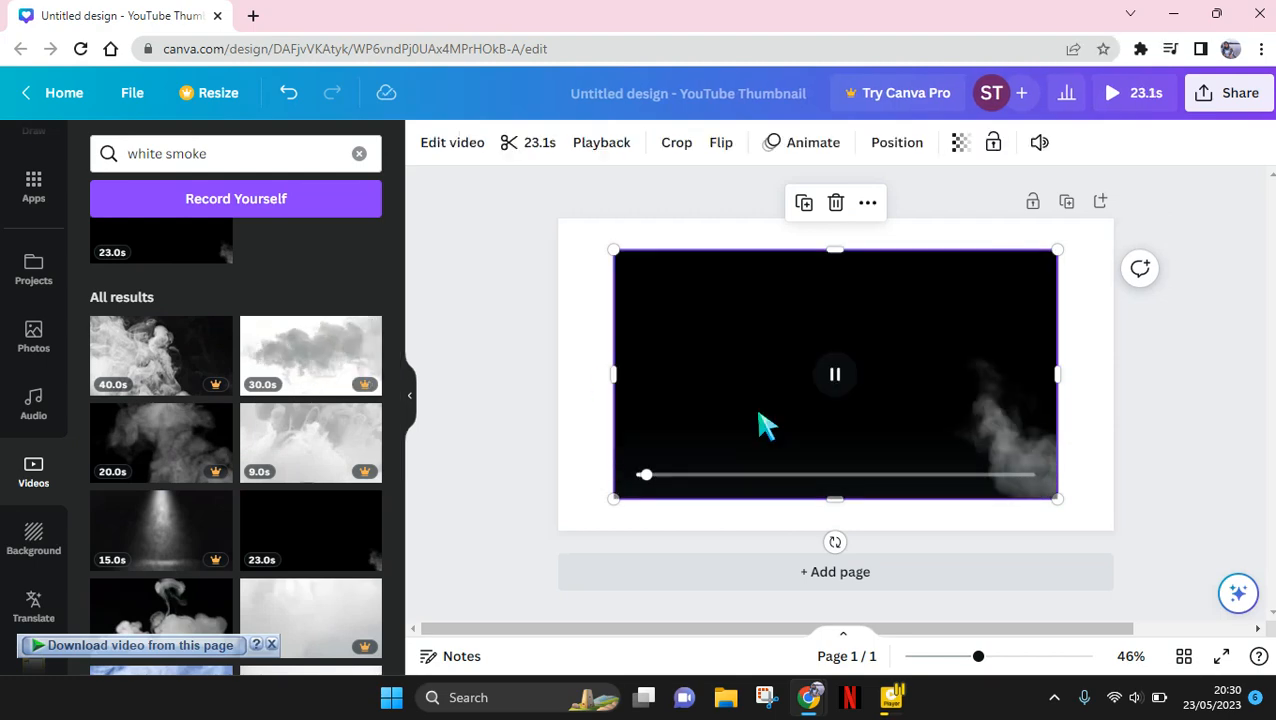
key("slash")
left_click(543, 393)
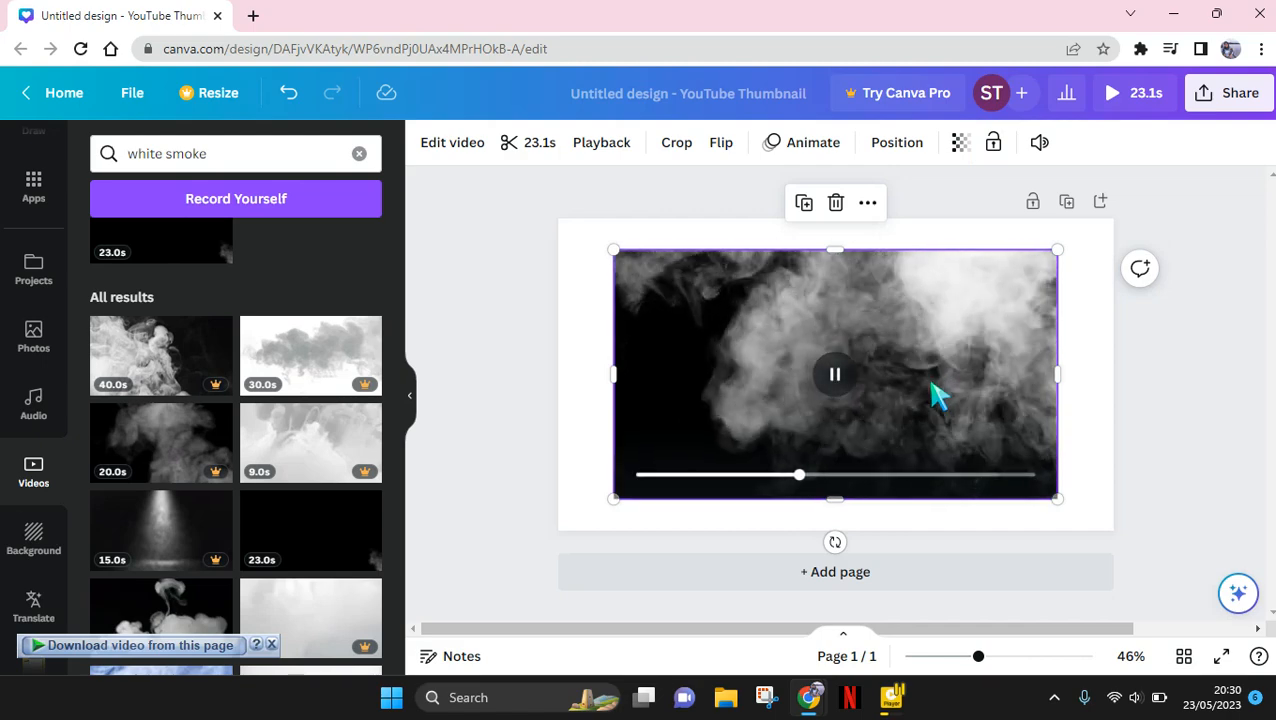
left_click_drag(922, 402, 848, 395)
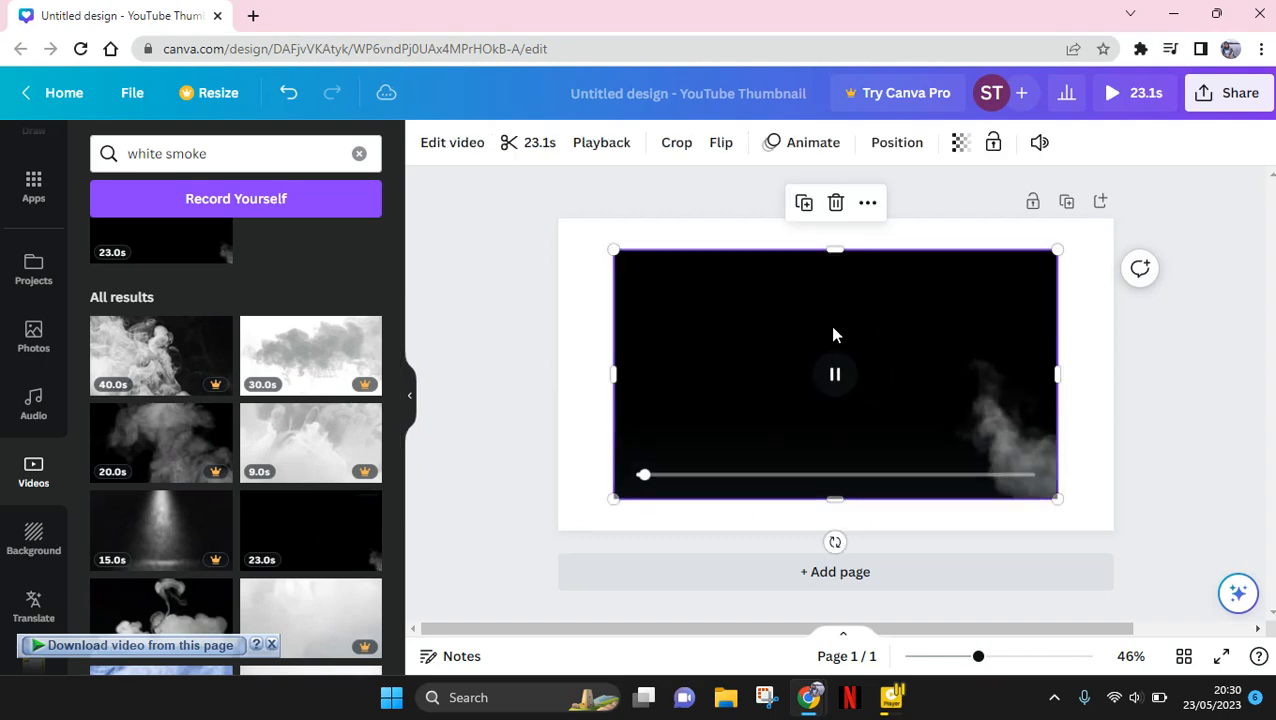
Fill the Y and S frames with further copies of the same 23-second smoke video.
left_click_drag(771, 329, 740, 353)
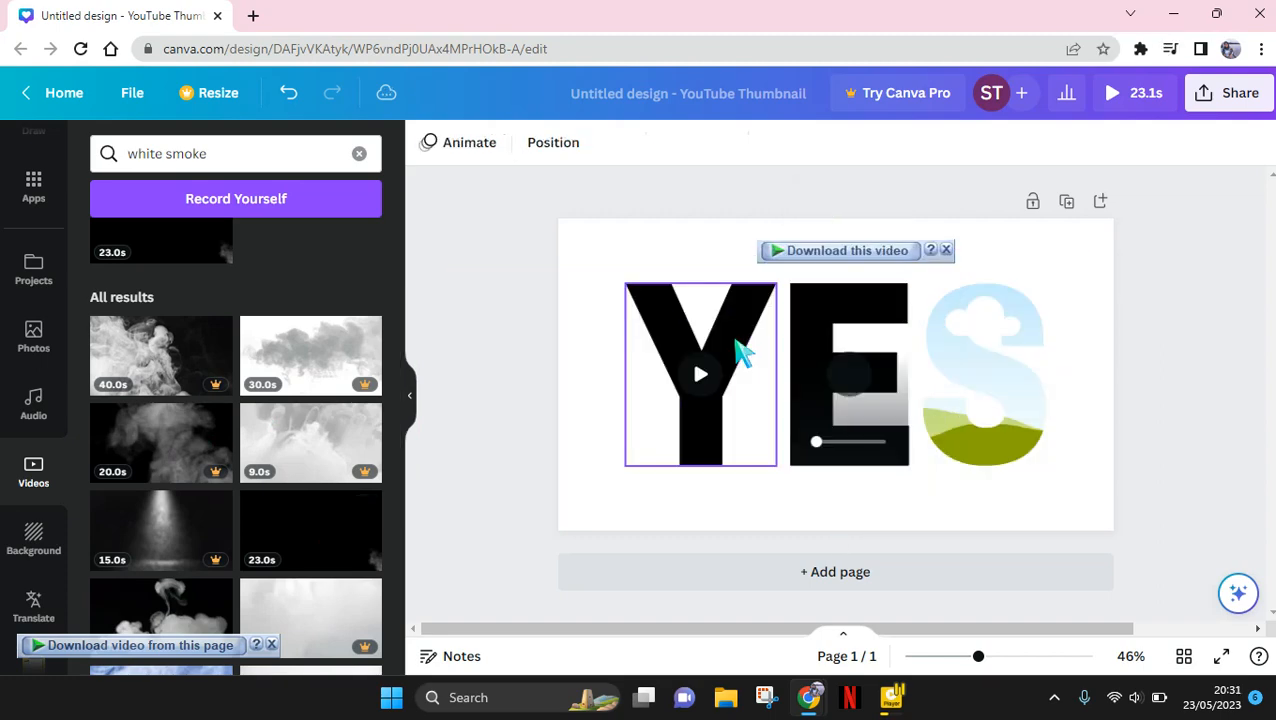
left_click(338, 528)
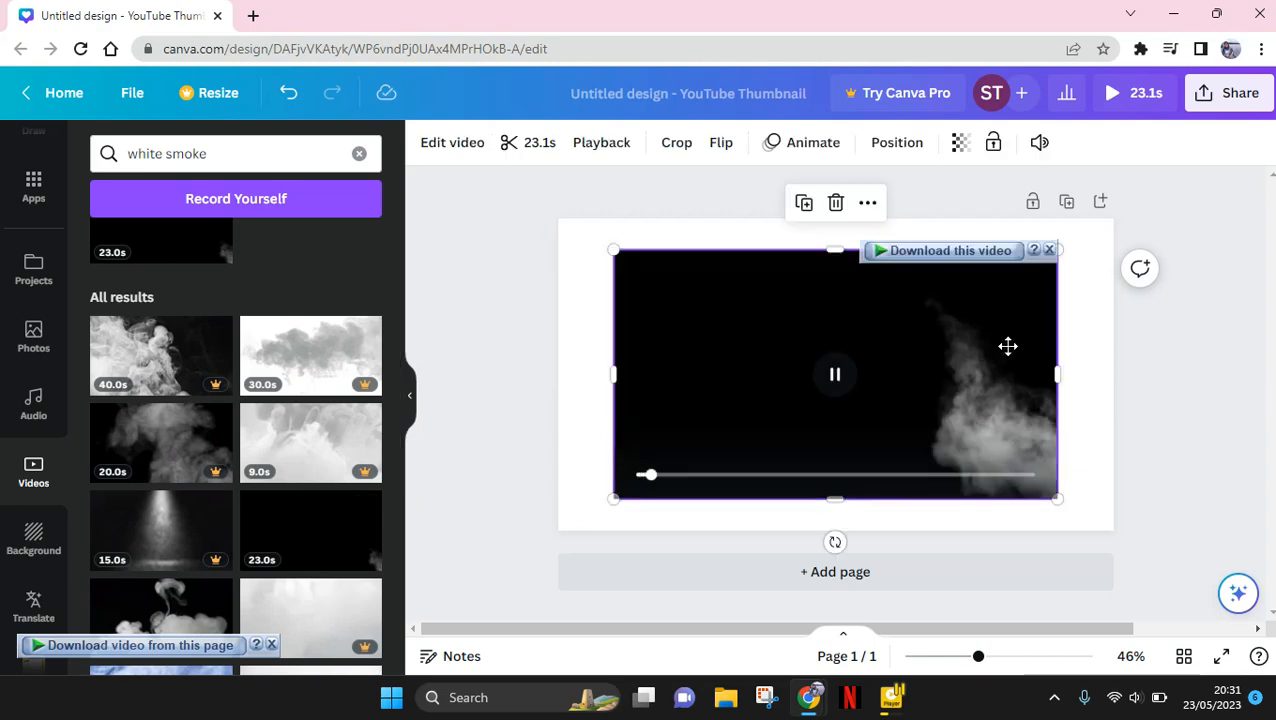
left_click_drag(1005, 345, 985, 375)
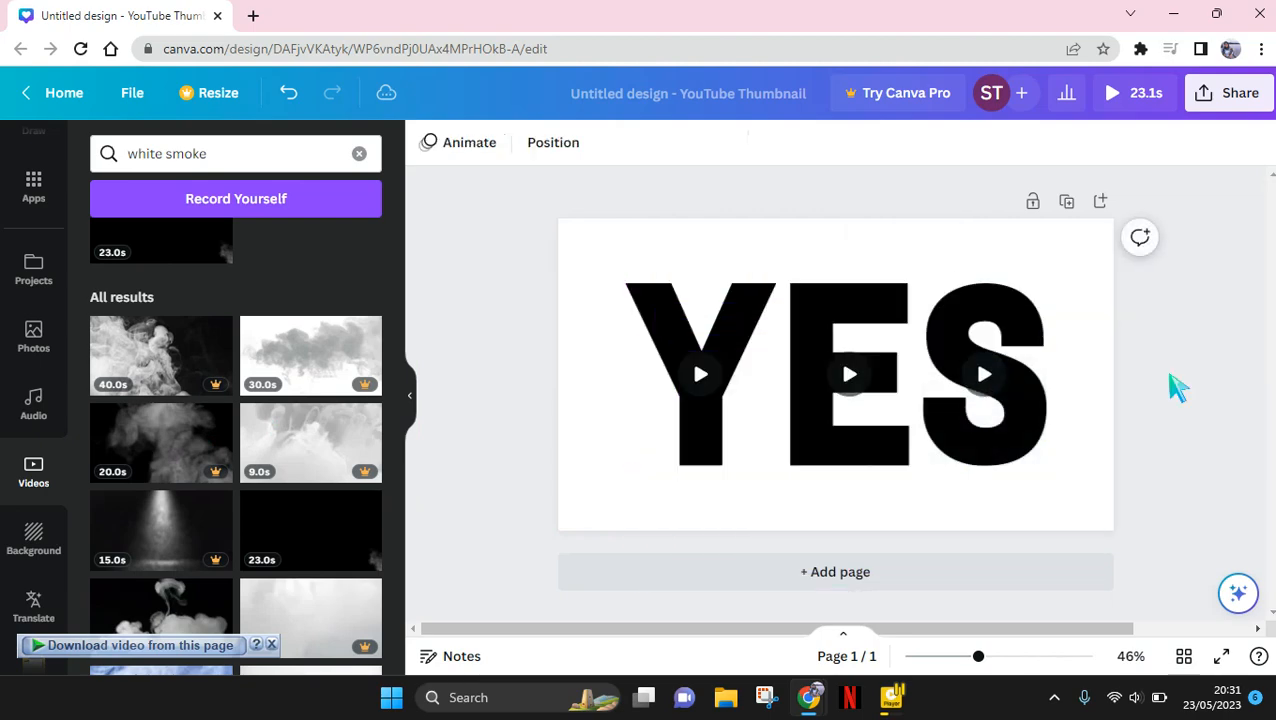
Enlarge the smoke video within the Y frame's crop so it extends across the whole word YES.
double_click(667, 335)
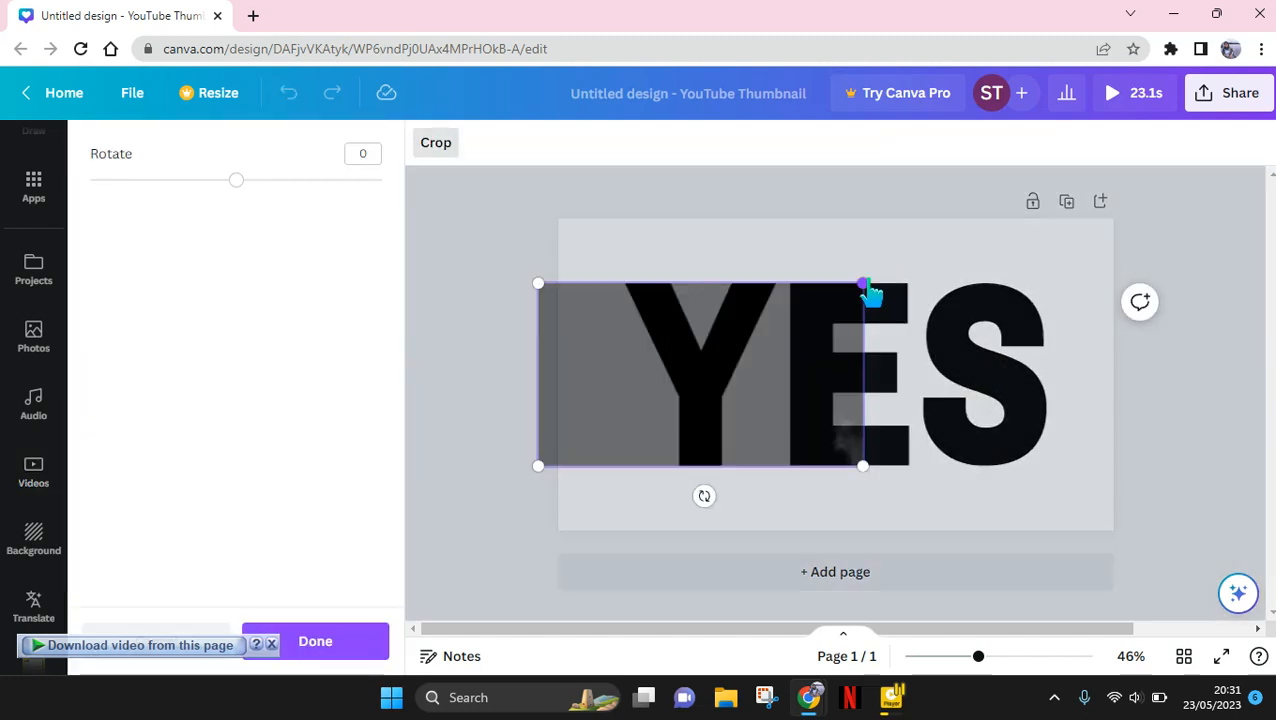
left_click_drag(904, 272, 988, 234)
left_click_drag(880, 252, 821, 245)
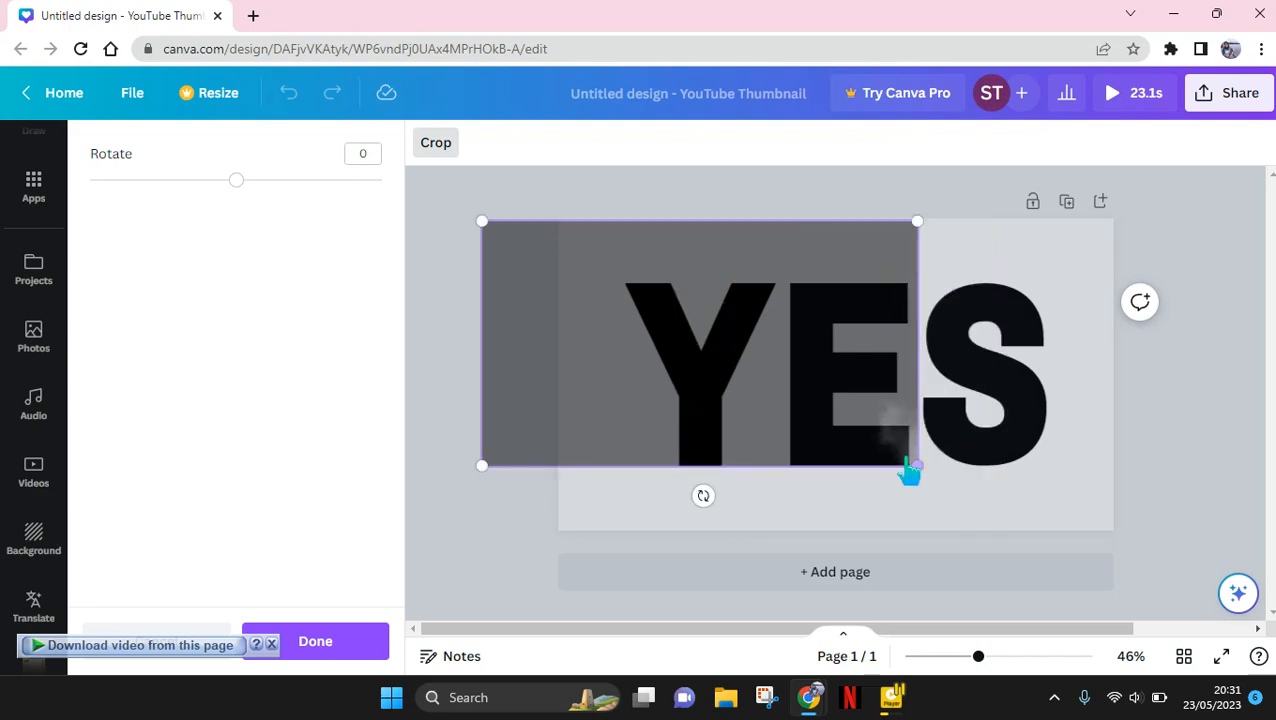
left_click_drag(917, 467, 1058, 520)
left_click(1143, 502)
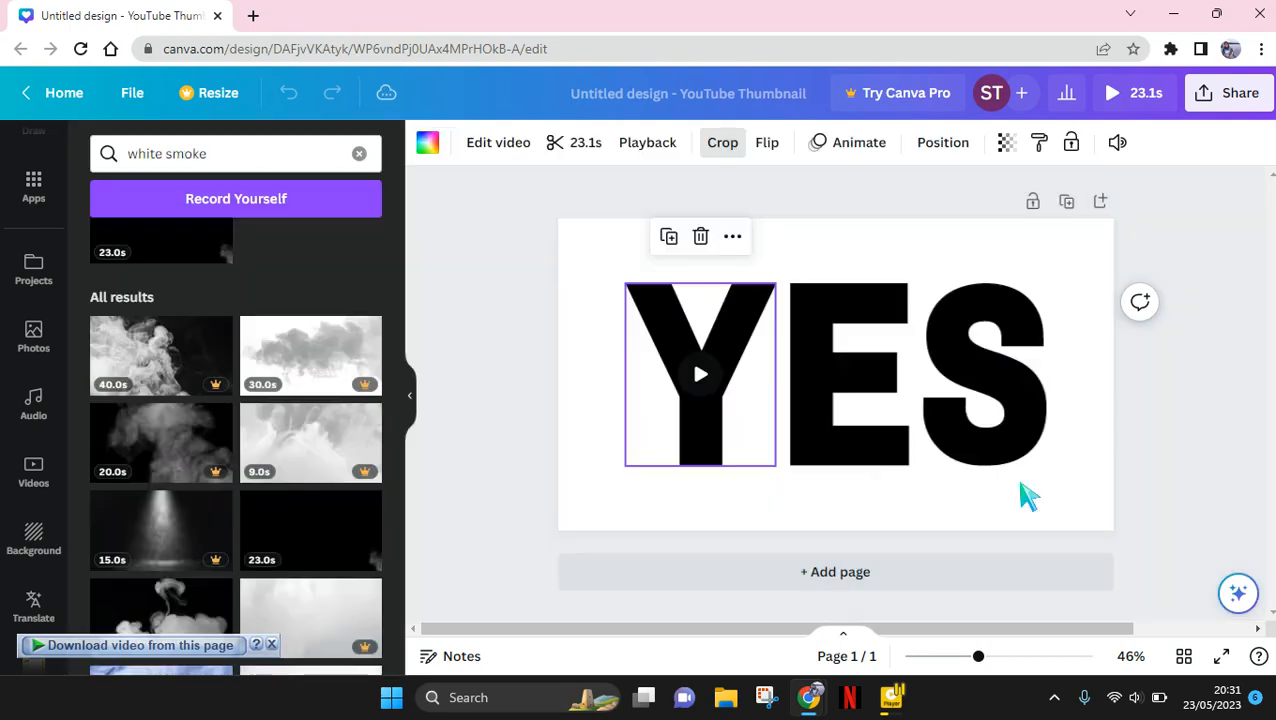
Enlarge the smoke video within the E frame's crop so it covers about the whole page.
left_click(830, 416)
double_click(830, 416)
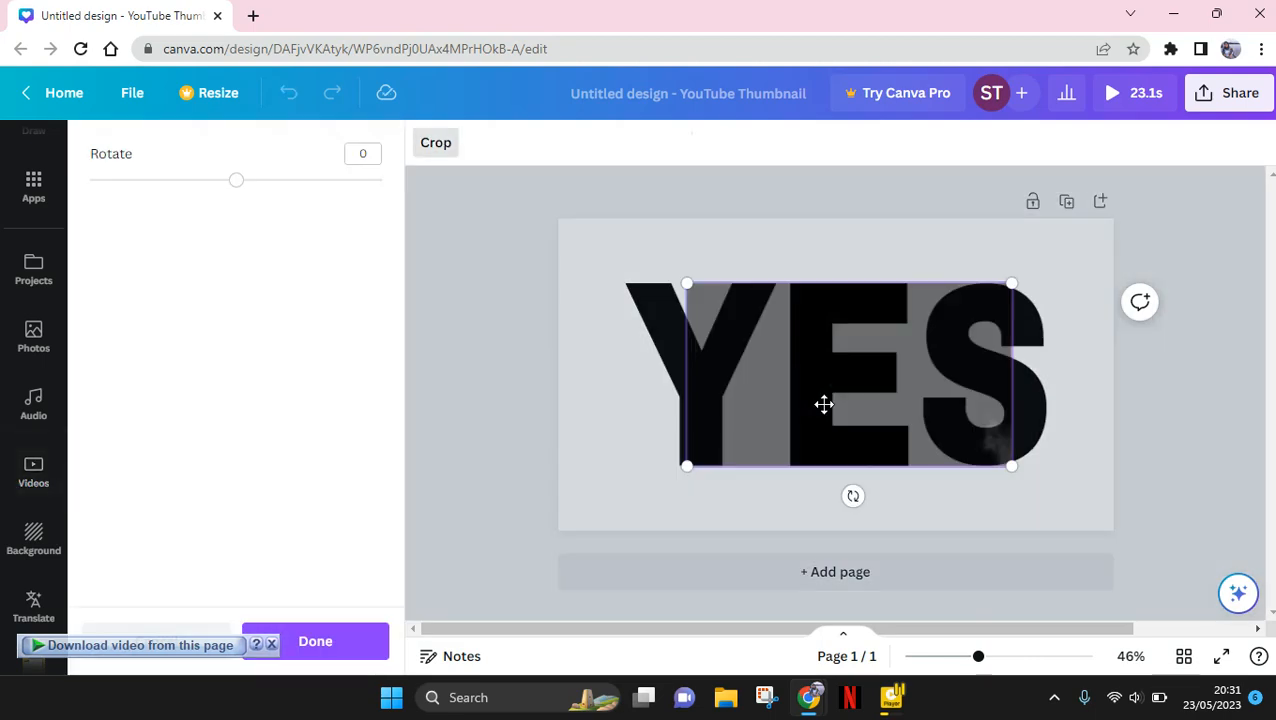
left_click_drag(1012, 286, 1124, 239)
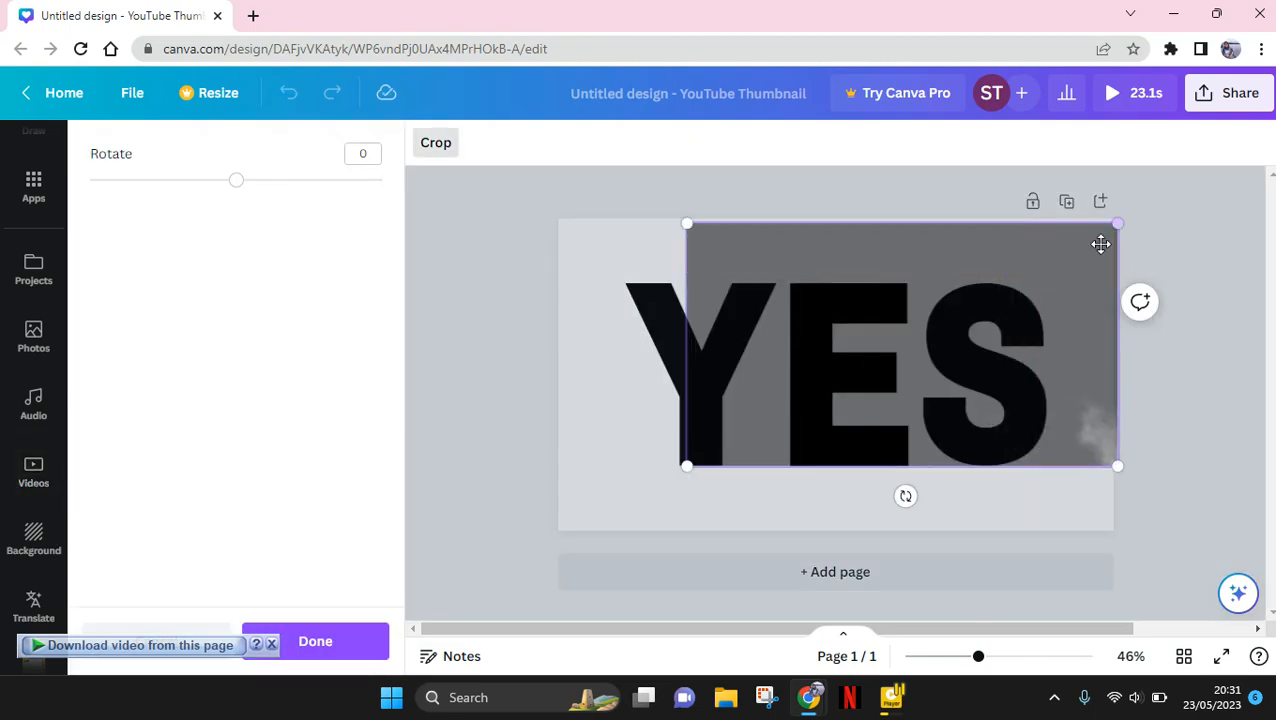
left_click_drag(688, 470, 558, 541)
left_click(1222, 406)
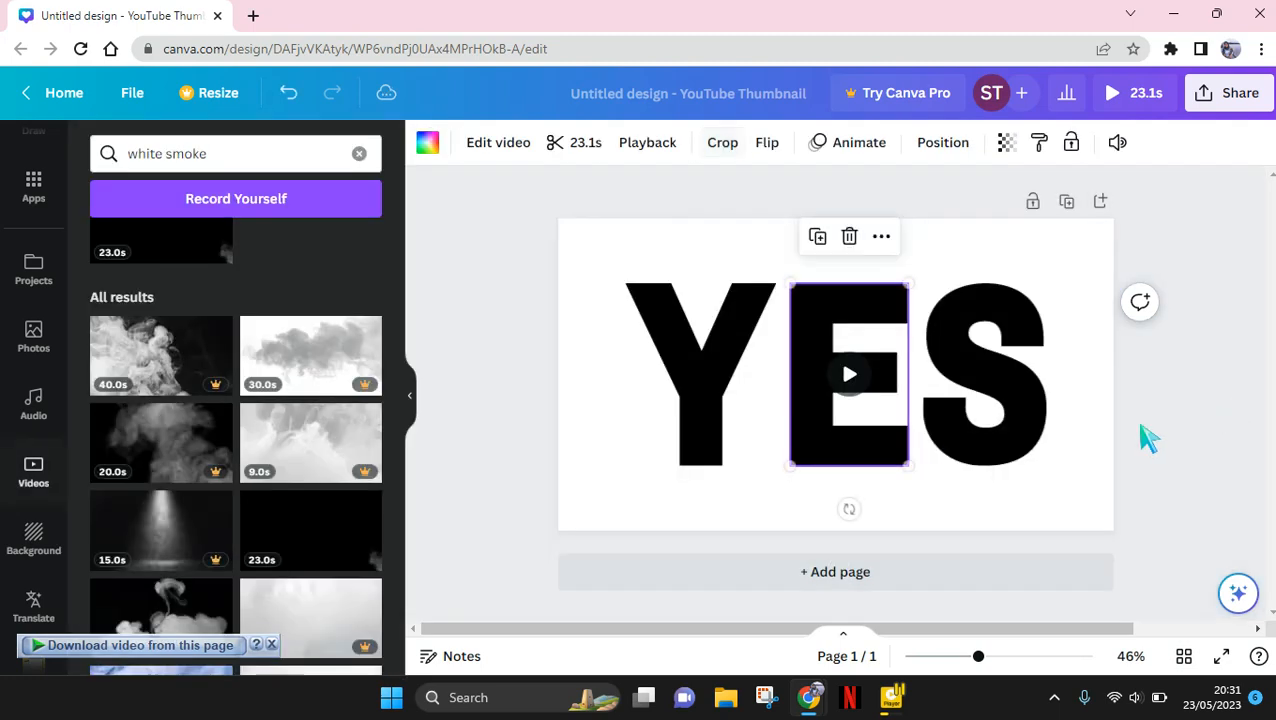
Enlarge and reposition the smoke video within the S frame's crop so it covers the whole page.
left_click(927, 417)
double_click(927, 417)
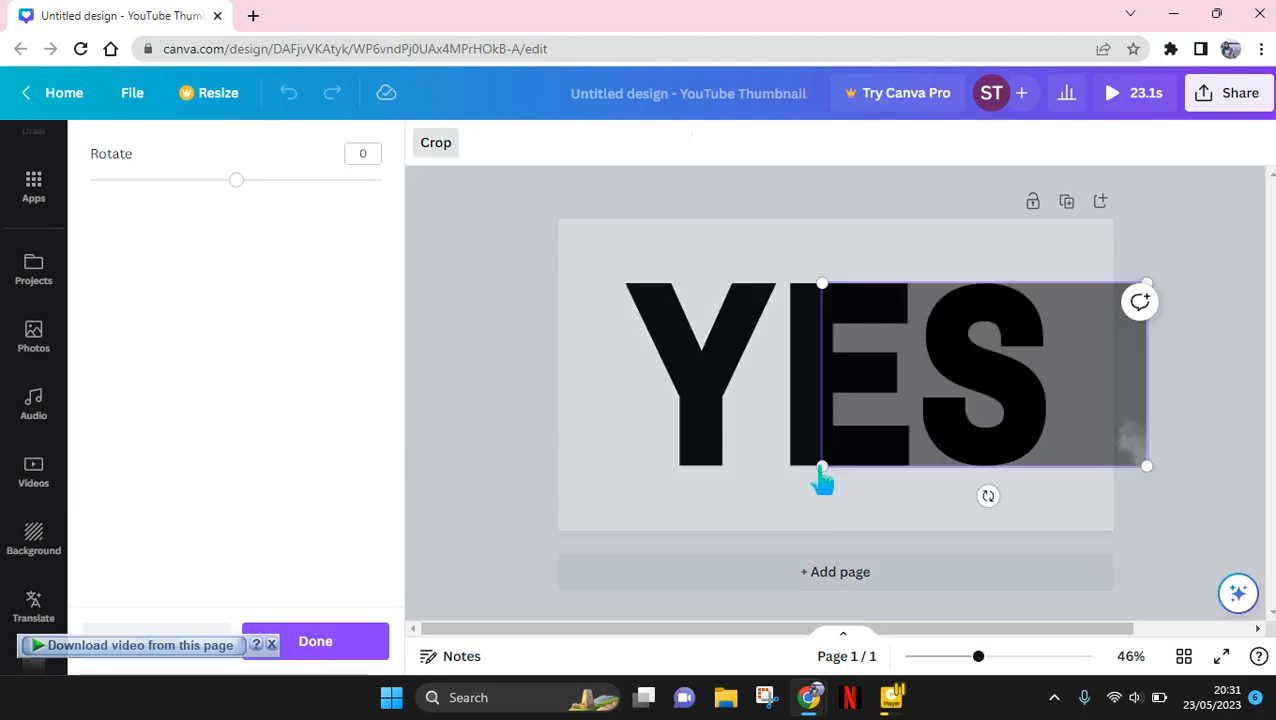
left_click_drag(821, 470, 632, 489)
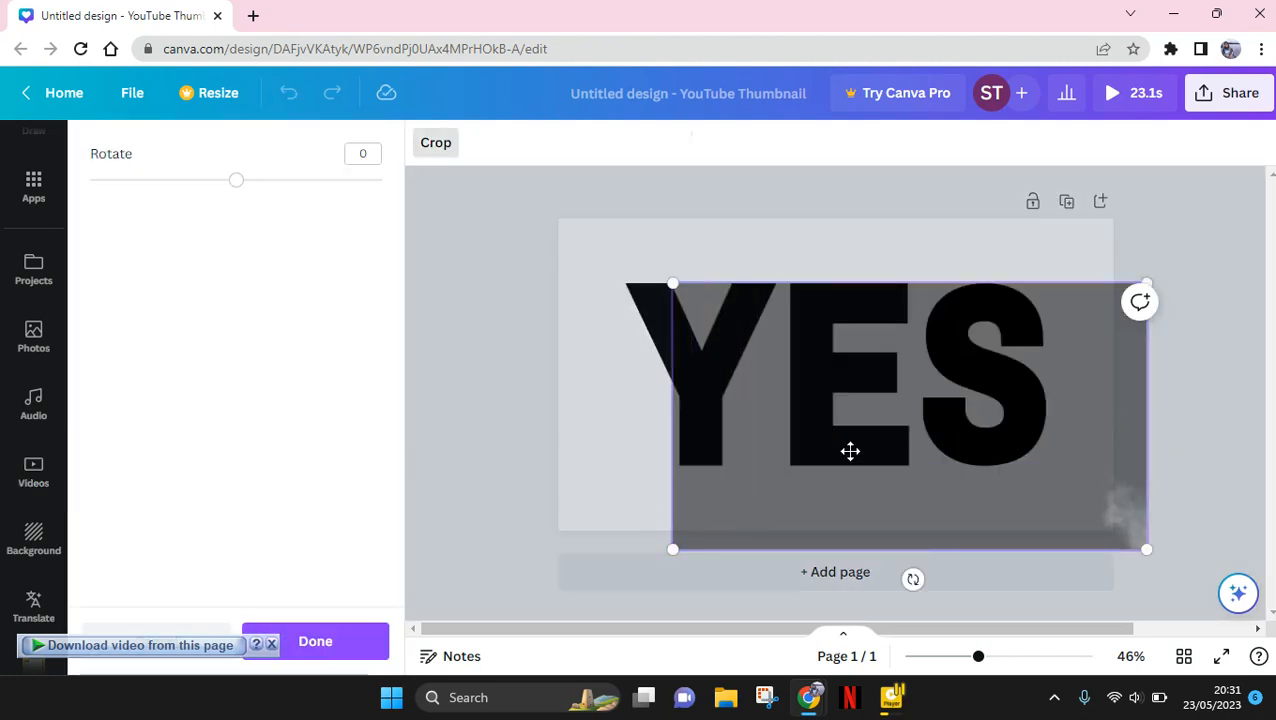
left_click_drag(855, 447, 796, 402)
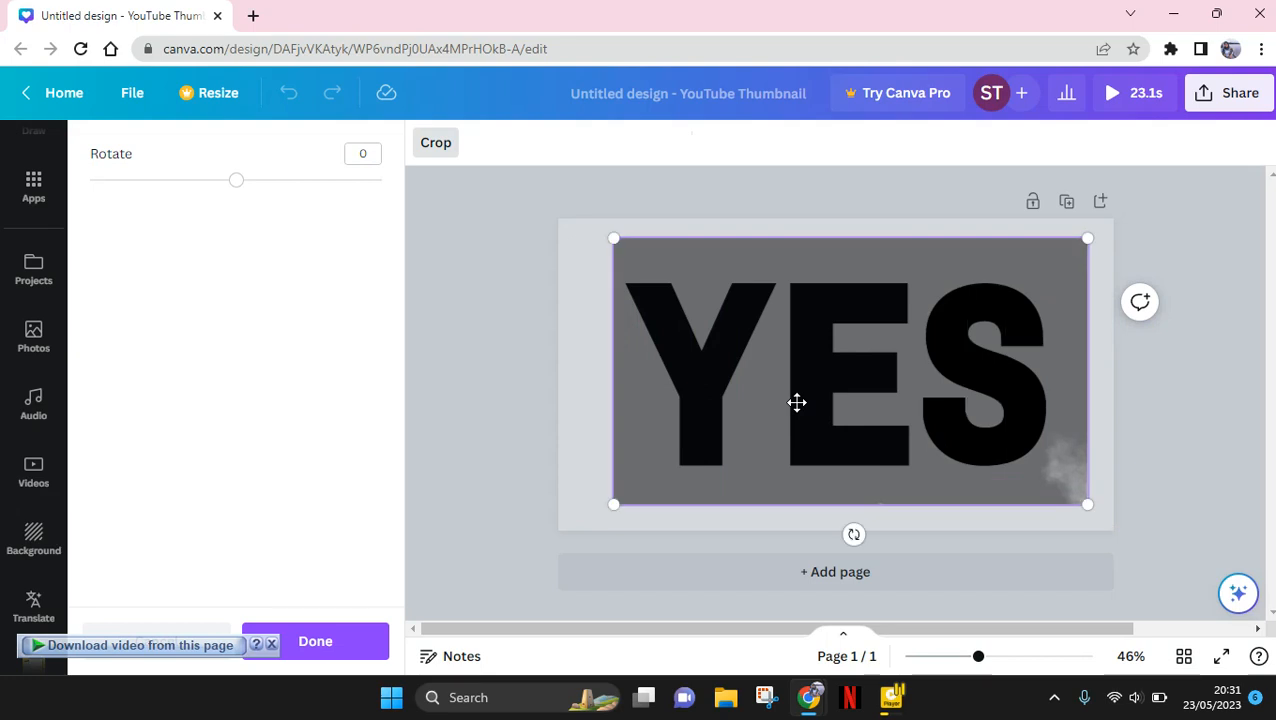
left_click_drag(1105, 521, 1114, 527)
left_click_drag(1044, 470, 983, 451)
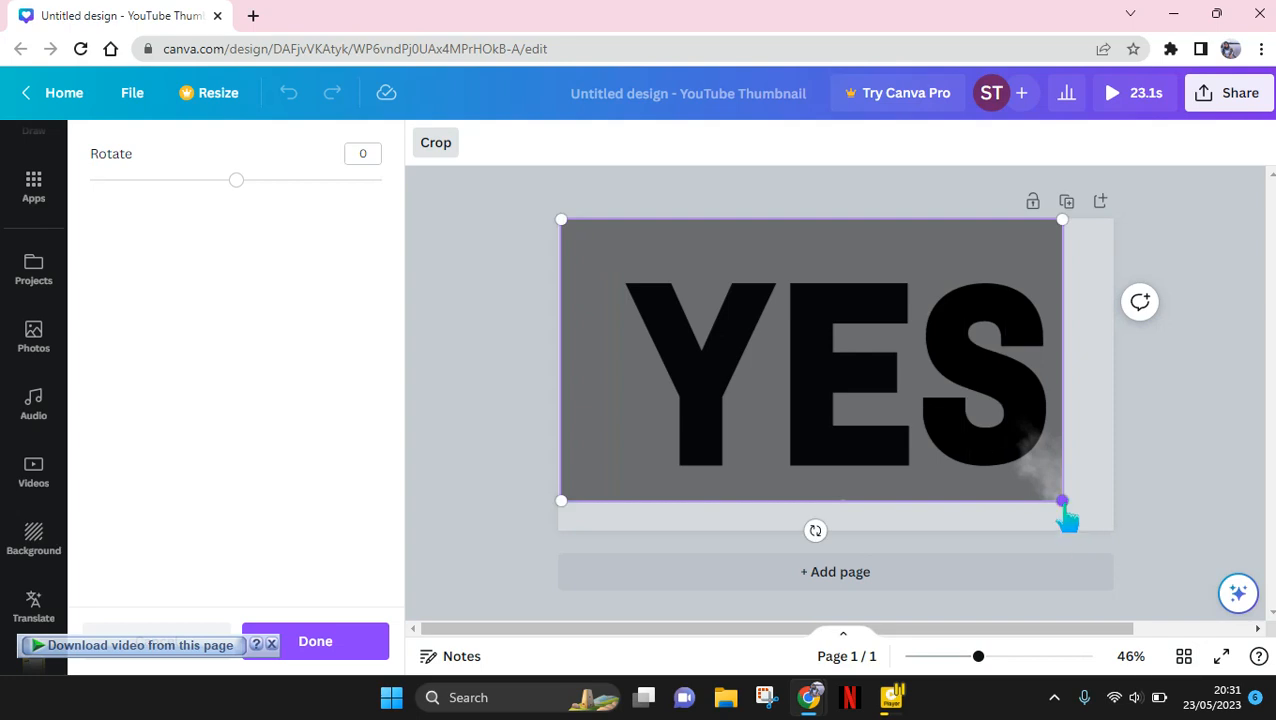
left_click_drag(1062, 501, 1114, 531)
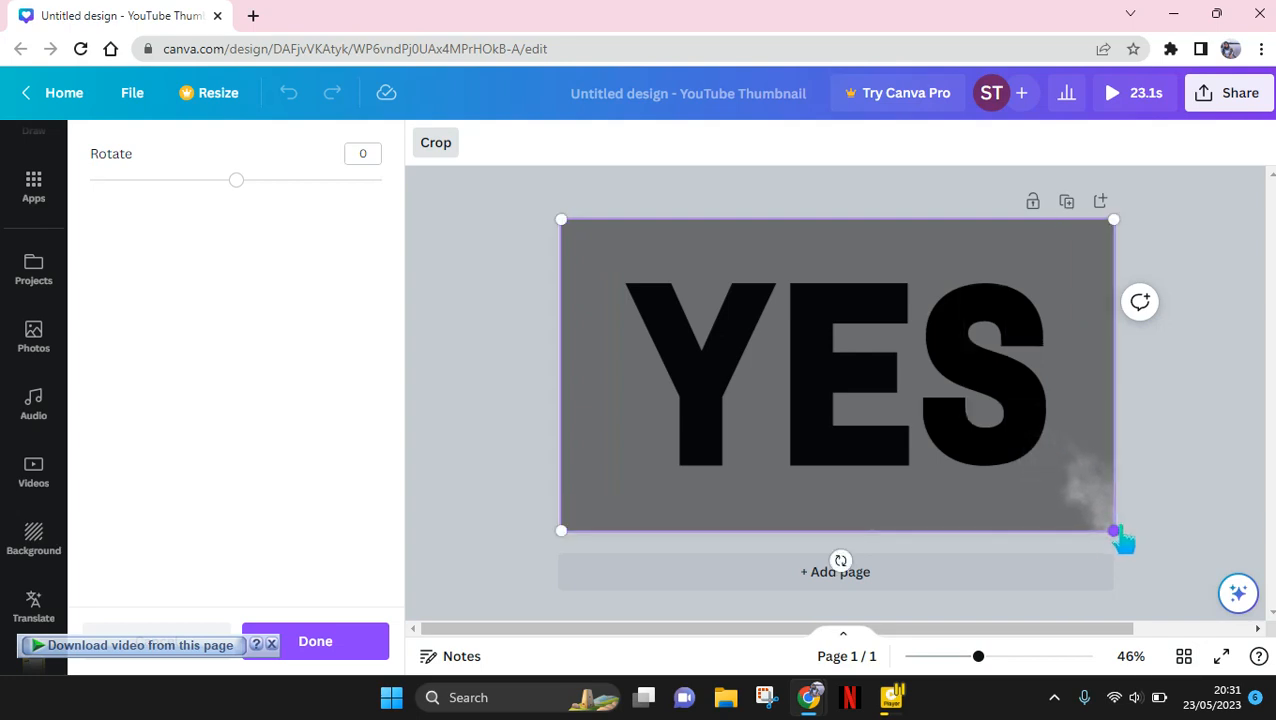
left_click(1193, 511)
left_click(1193, 511)
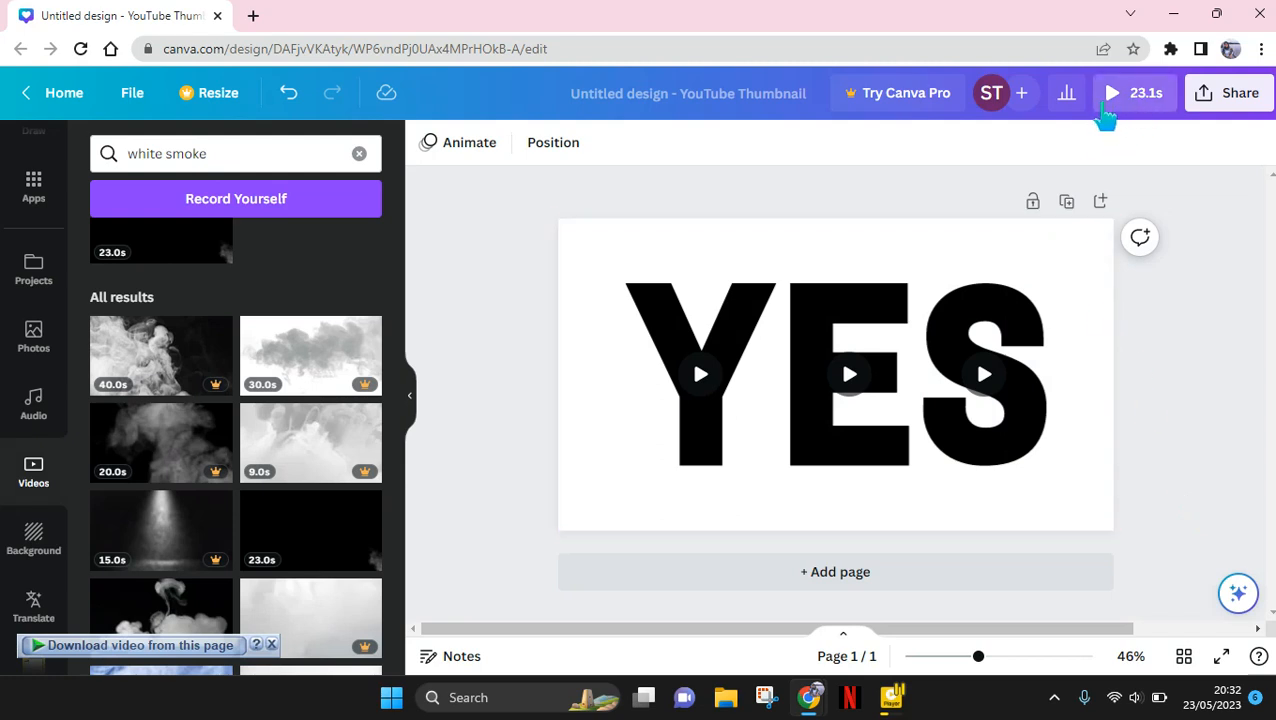
Preview the YES design's video playback and close the preview.
left_click(1105, 117)
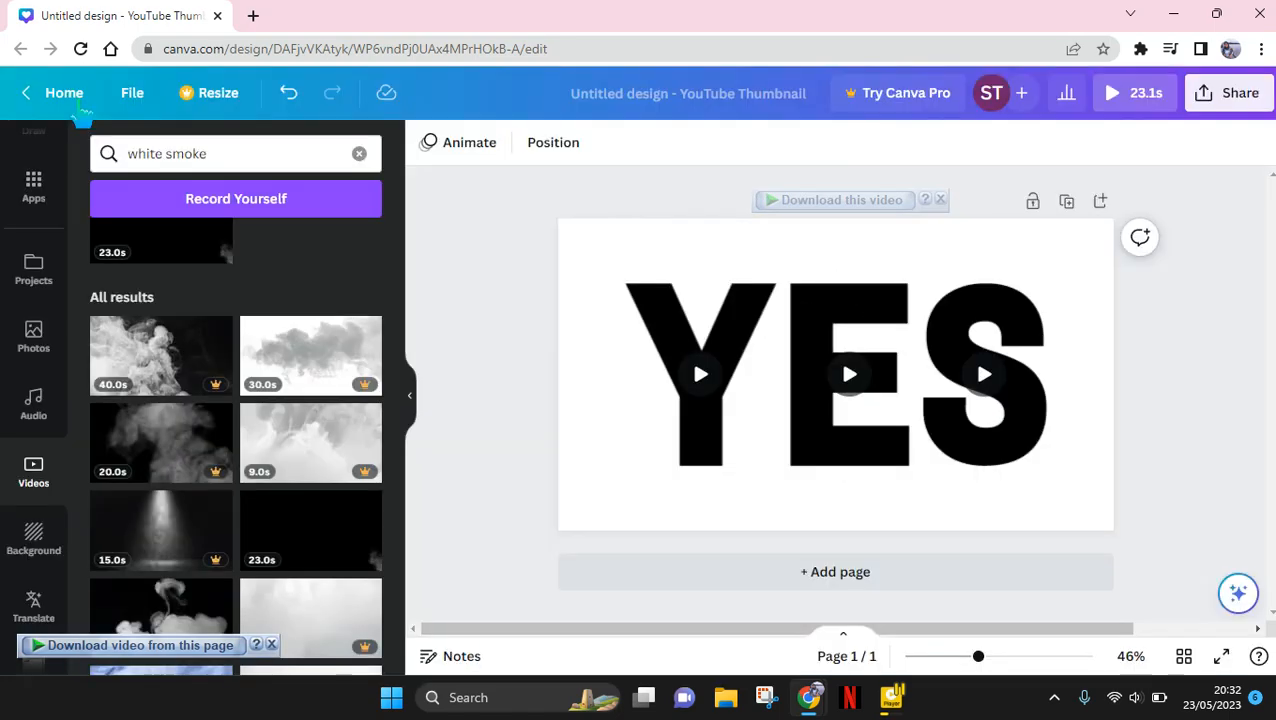
left_click(1242, 220)
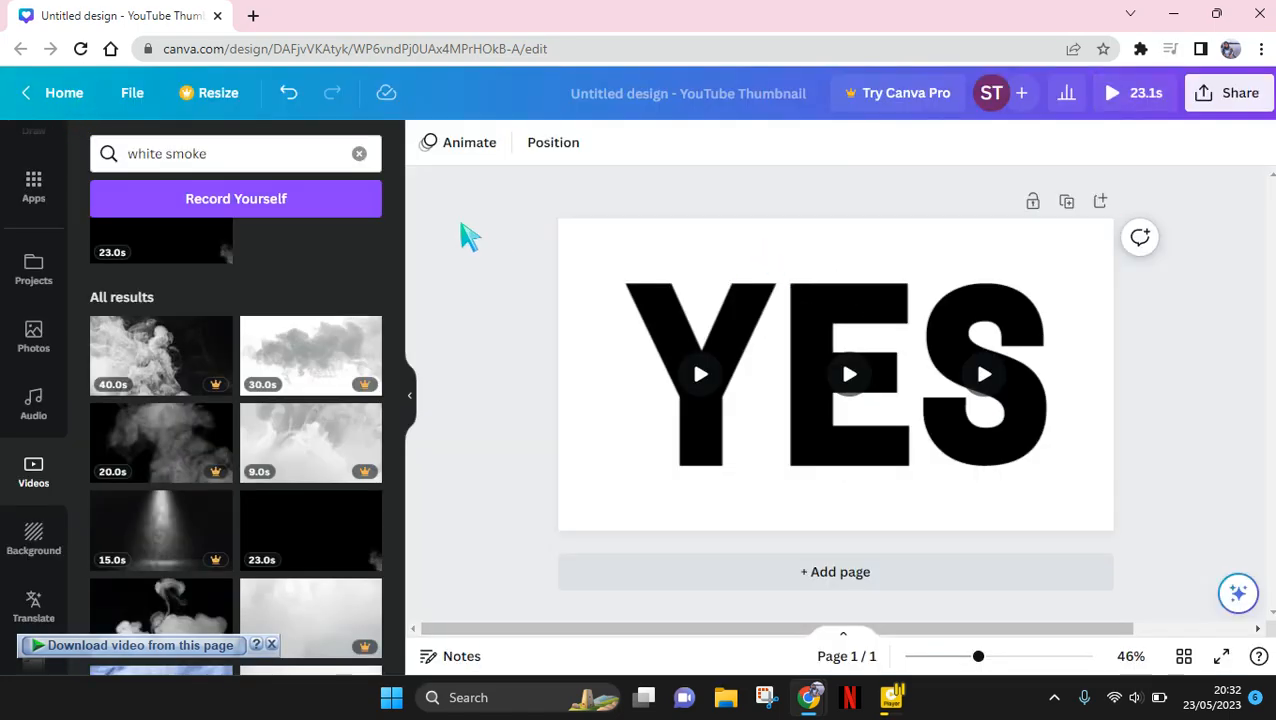